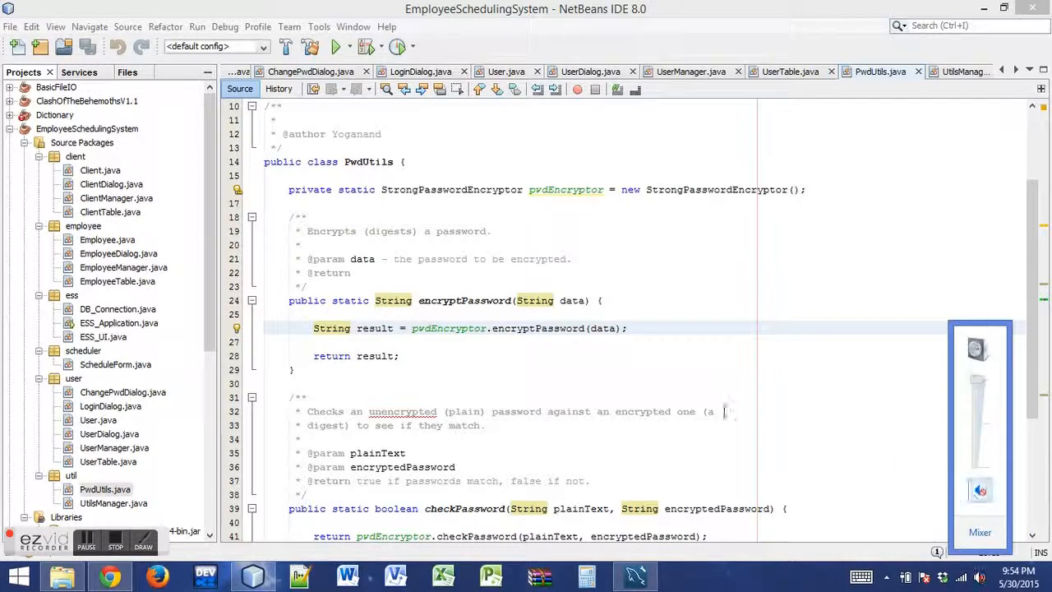
Look over the client, employee, user, util and ess packages in the EmployeeSchedulingSystem project
click(530, 355)
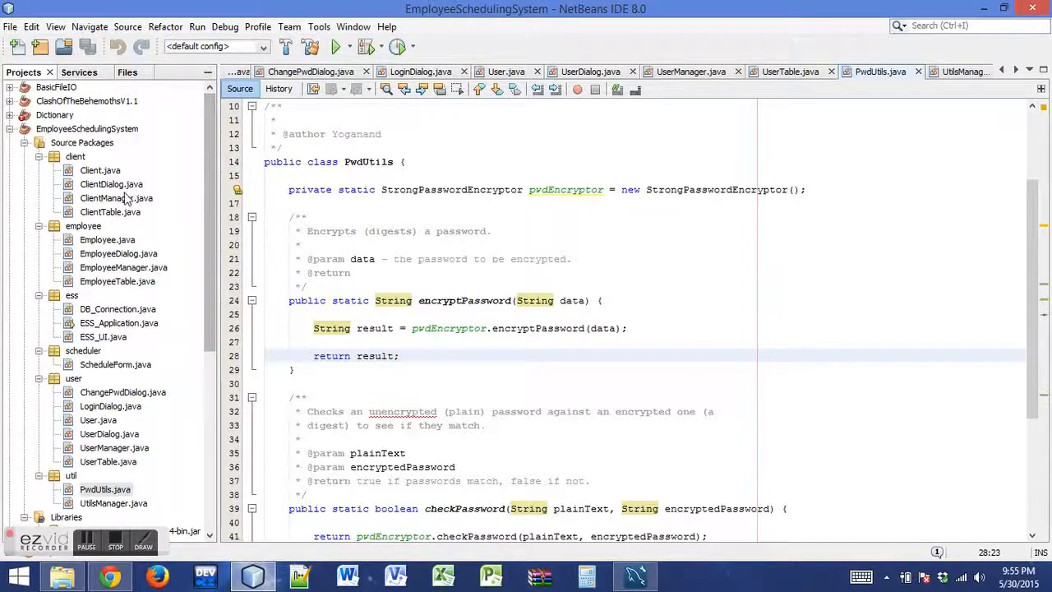
drag(210, 206, 203, 229)
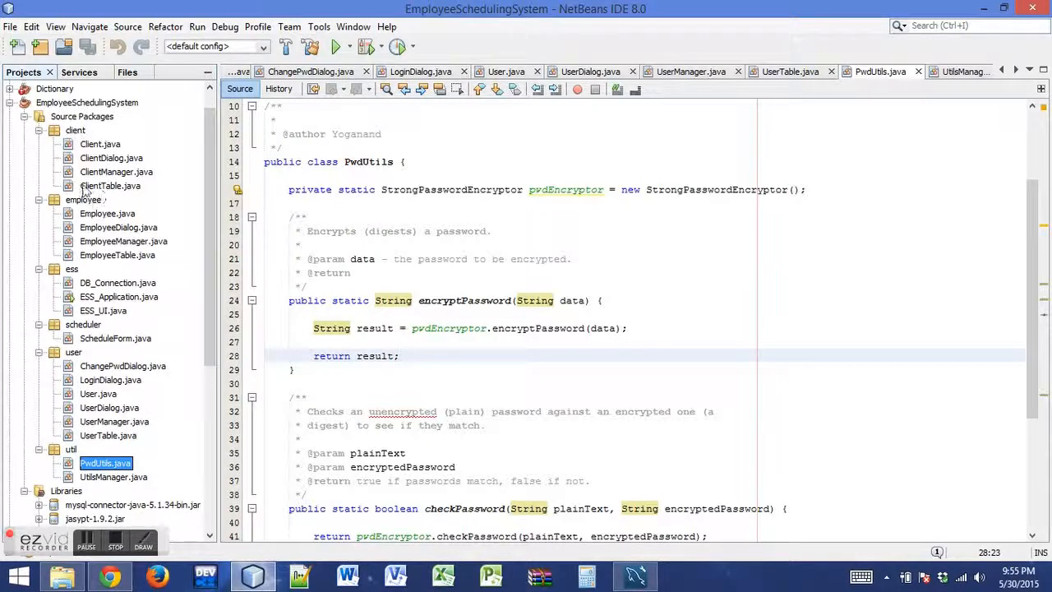
click(74, 131)
click(85, 201)
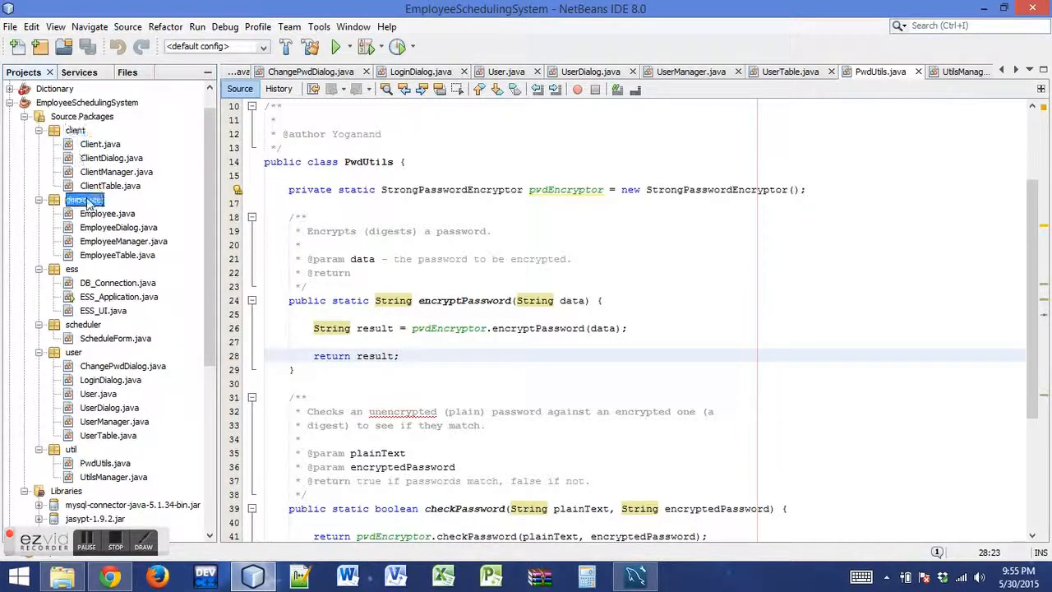
click(74, 351)
click(72, 451)
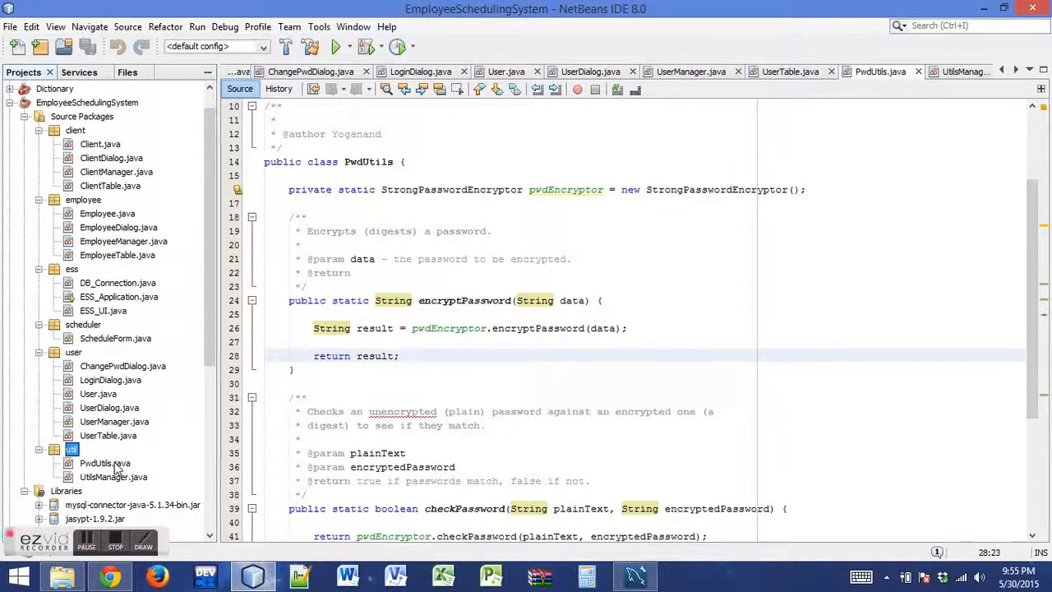
click(73, 270)
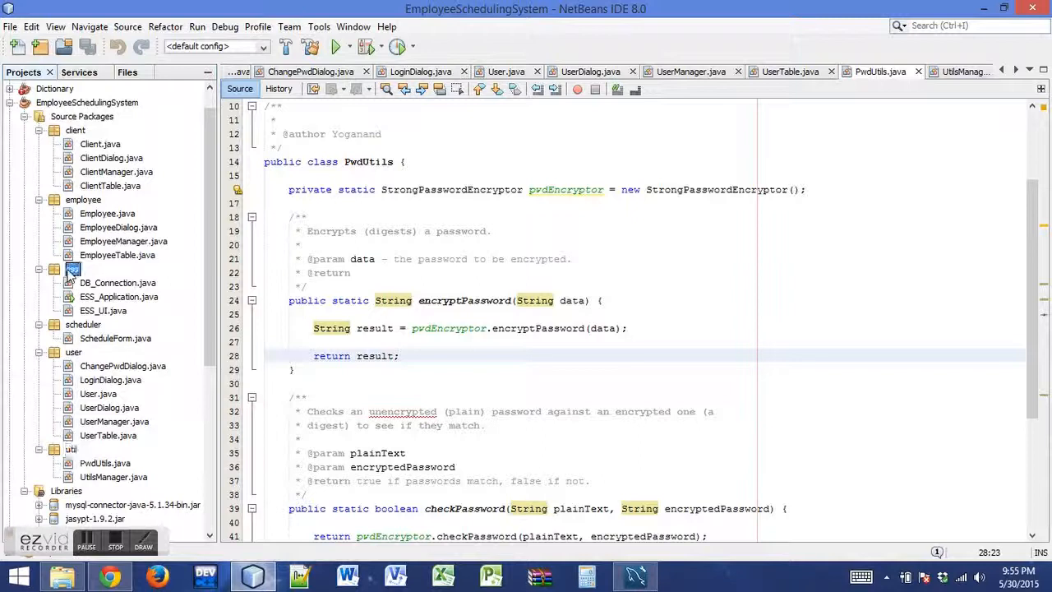
Examine the DB_Connection.java, ESS_UI.java and ESS_Application.java source files in the ess package
double_click(117, 283)
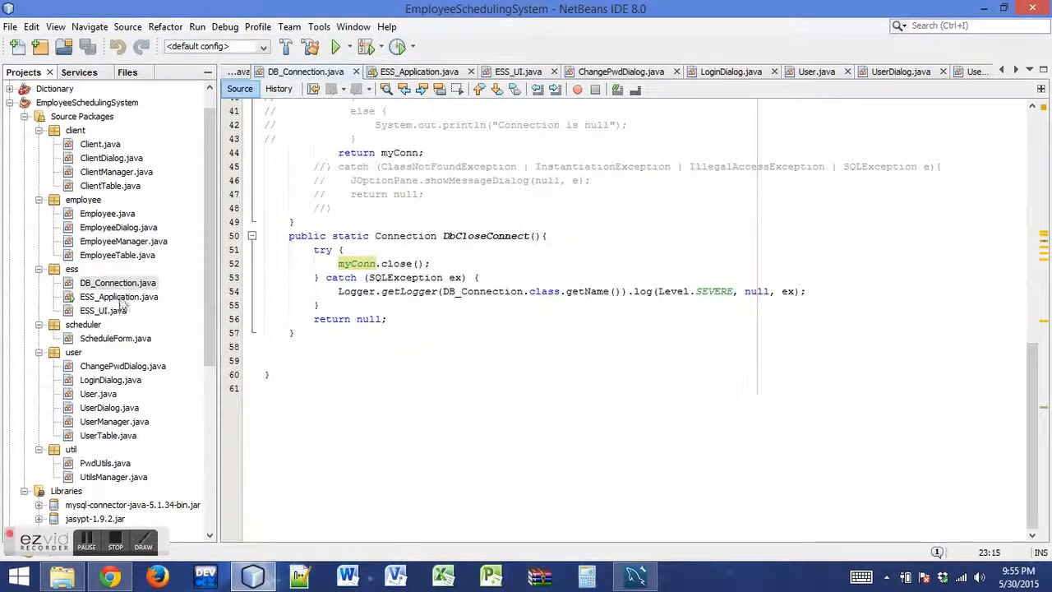
scroll(132, 309, up, 8)
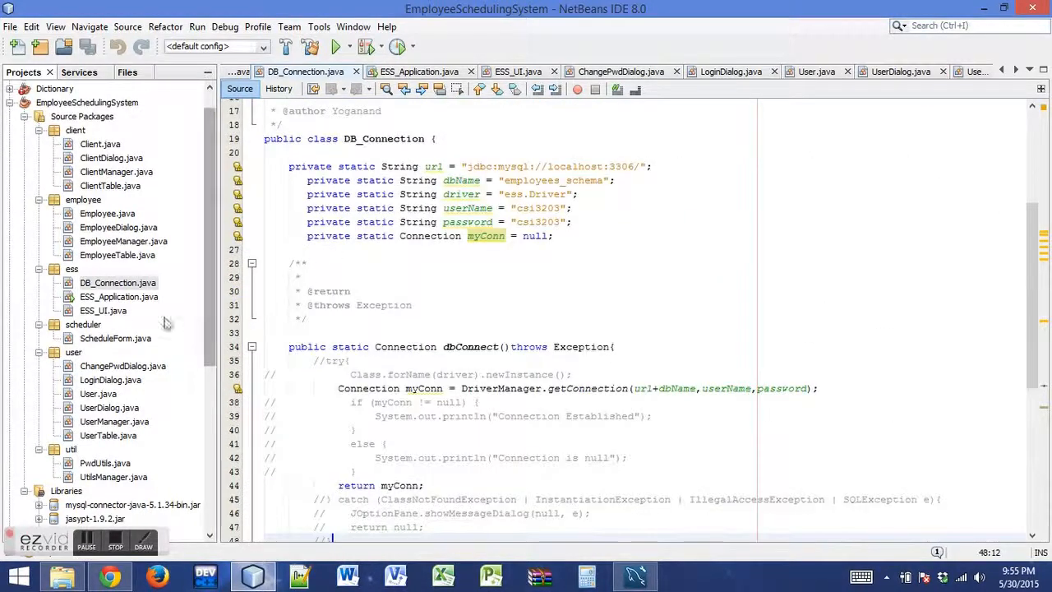
double_click(103, 309)
scroll(309, 308, up, 10)
scroll(308, 307, up, 20)
double_click(122, 297)
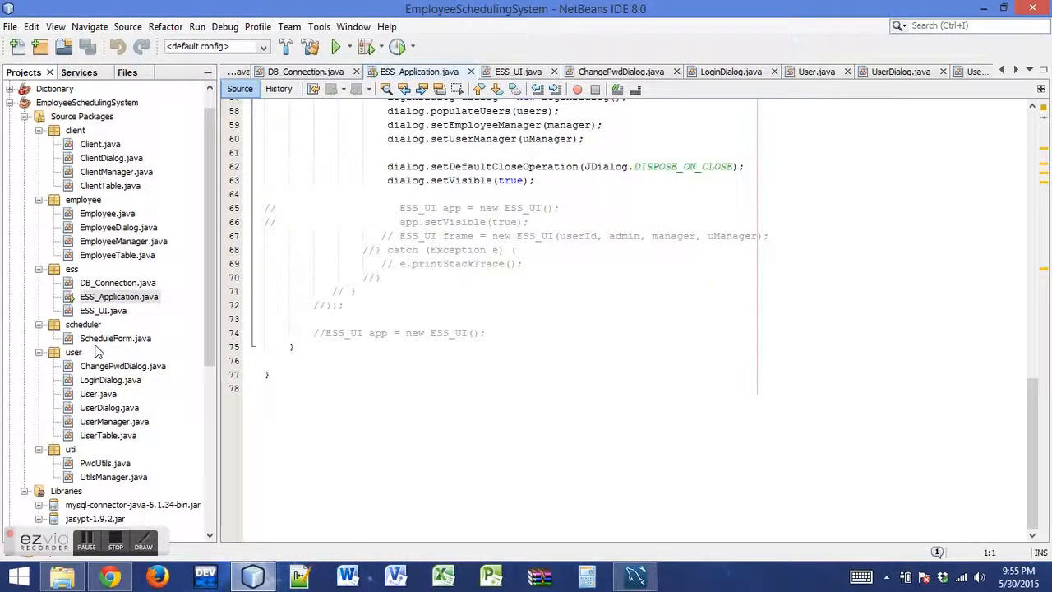
click(86, 326)
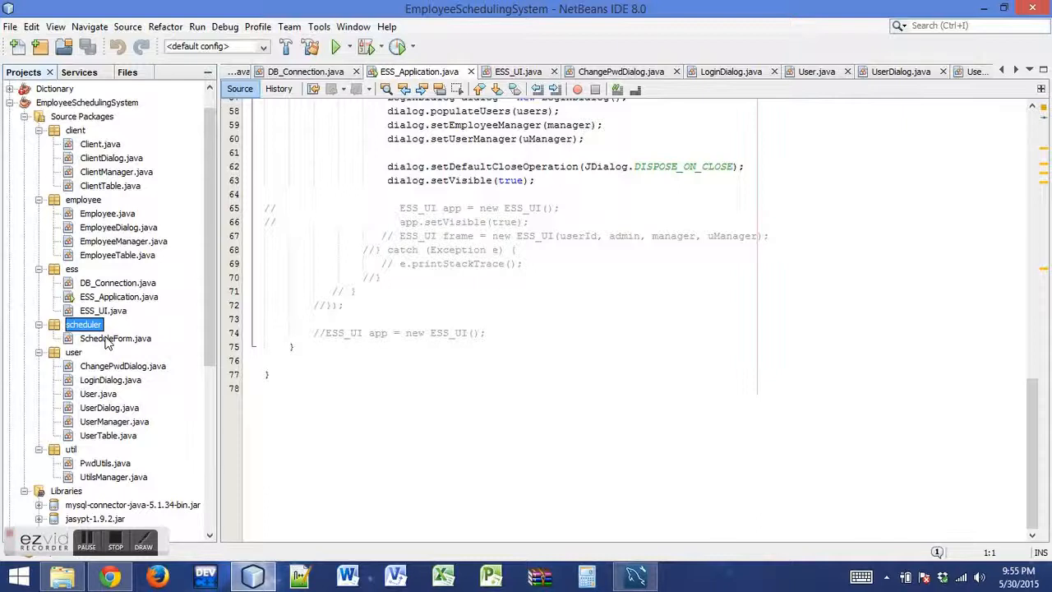
drag(1030, 434, 1017, 135)
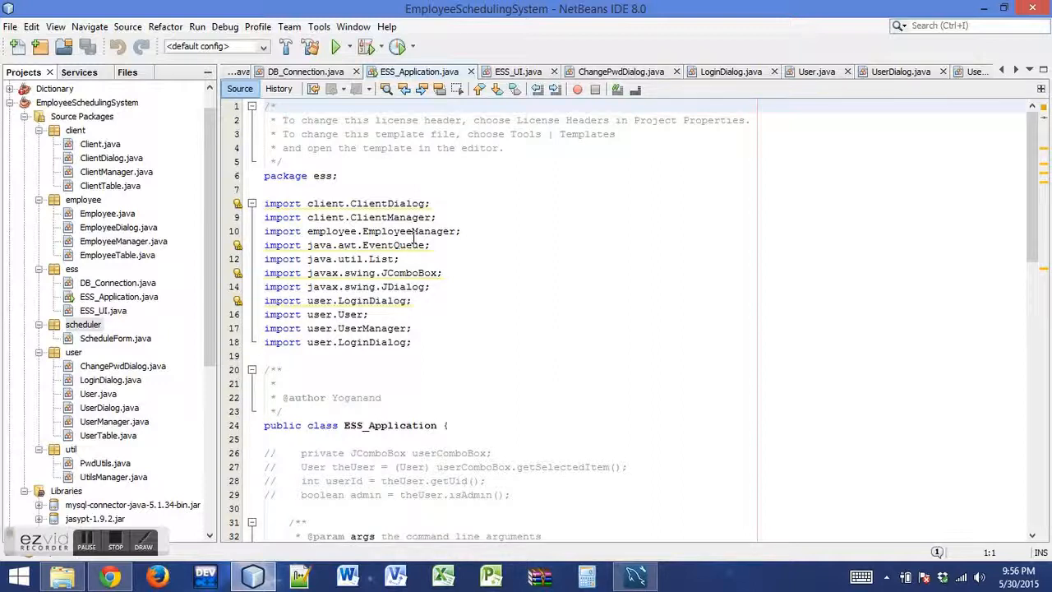
Run the EmployeeSchedulingSystem project and log in as ESS ADMIN with the account password
click(337, 47)
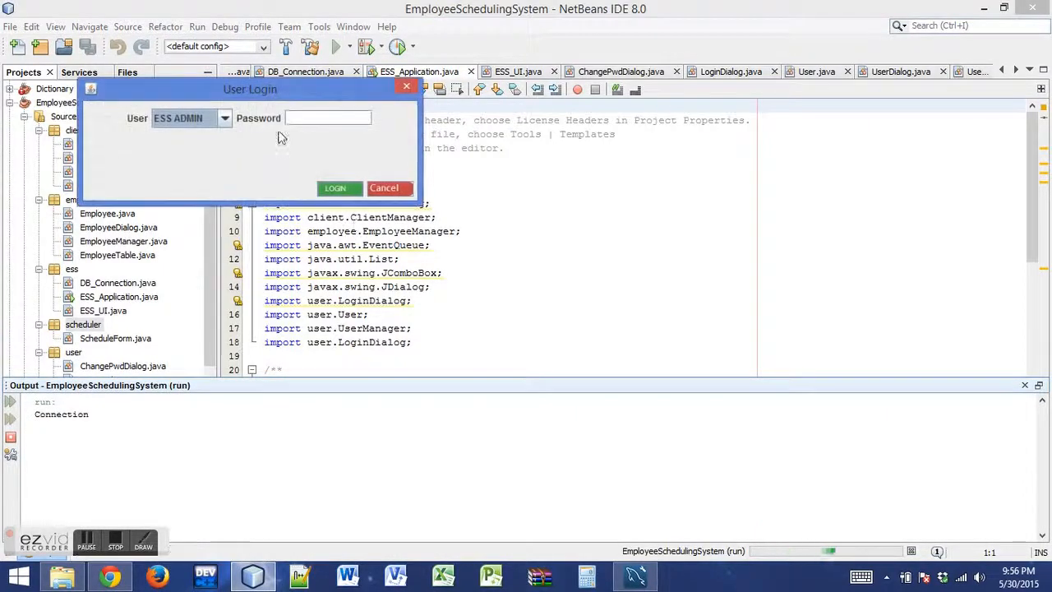
drag(272, 92, 528, 89)
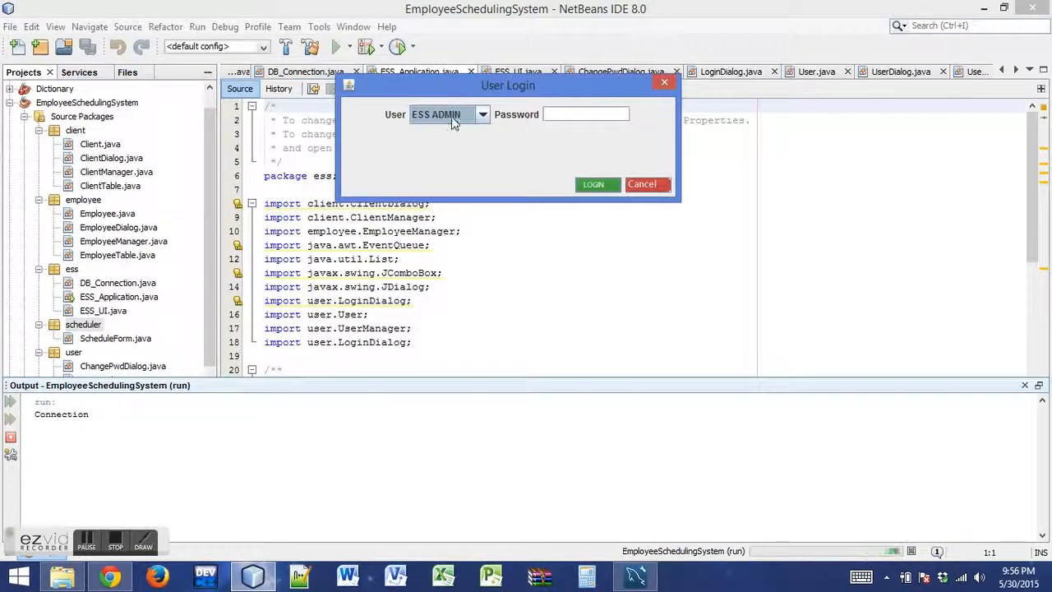
click(578, 113)
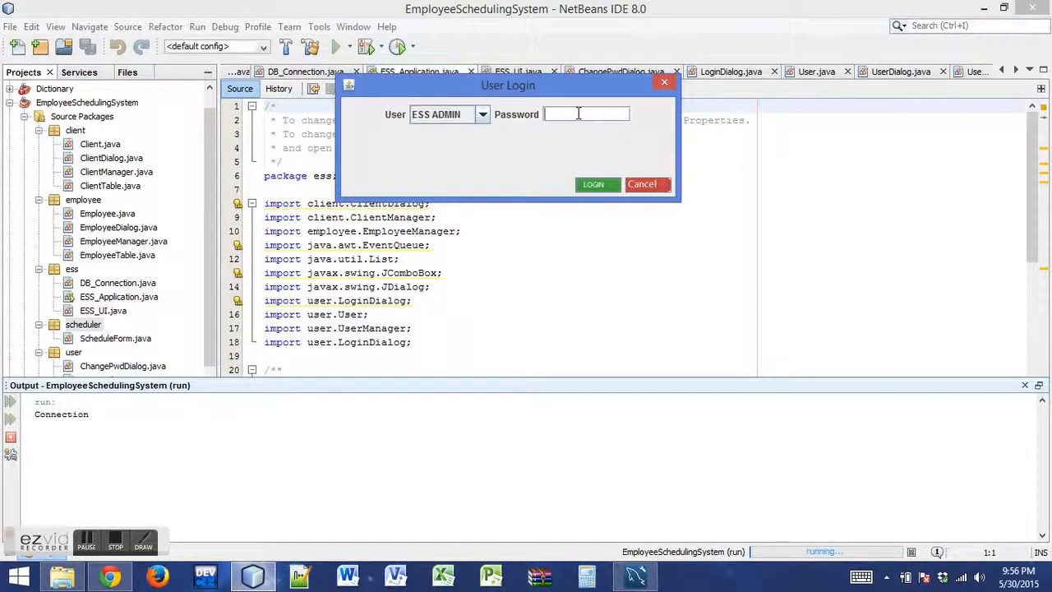
text(ad)
click(587, 185)
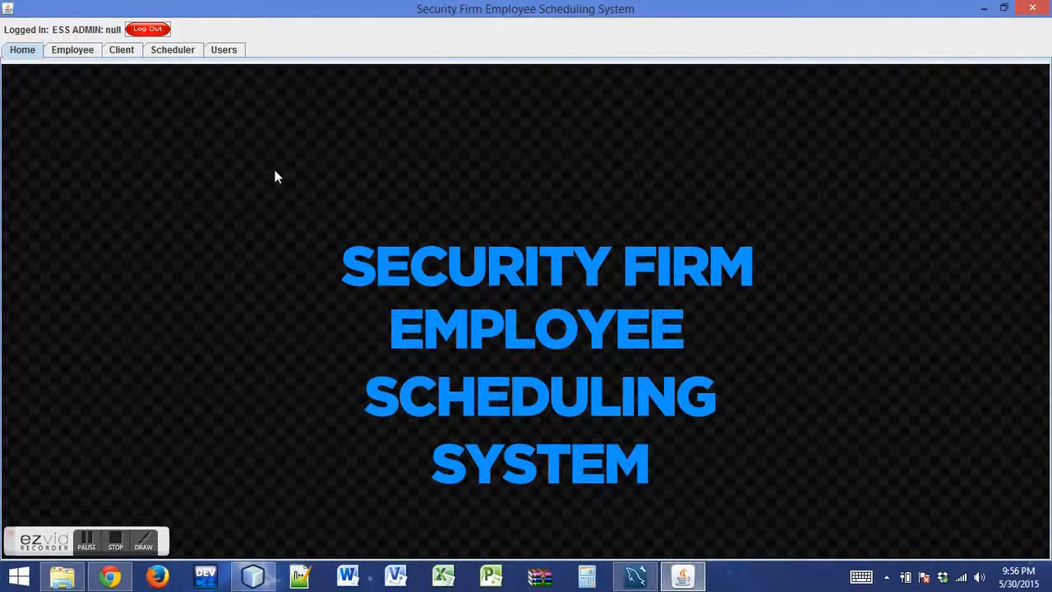
Look through the Employee, Client, Scheduler and Users sections of the scheduling system
click(82, 52)
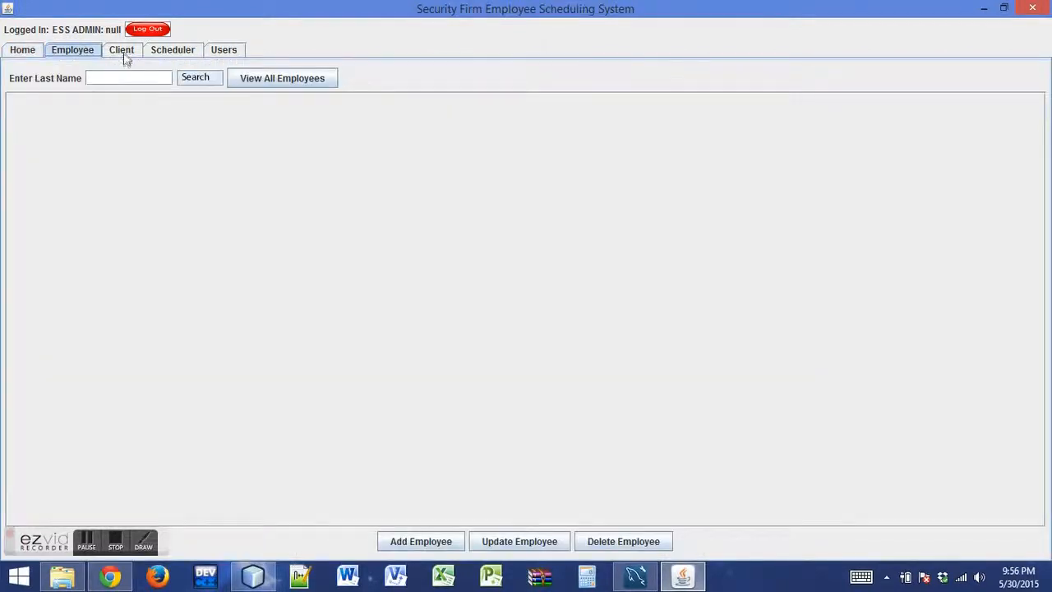
click(123, 53)
click(177, 51)
click(234, 53)
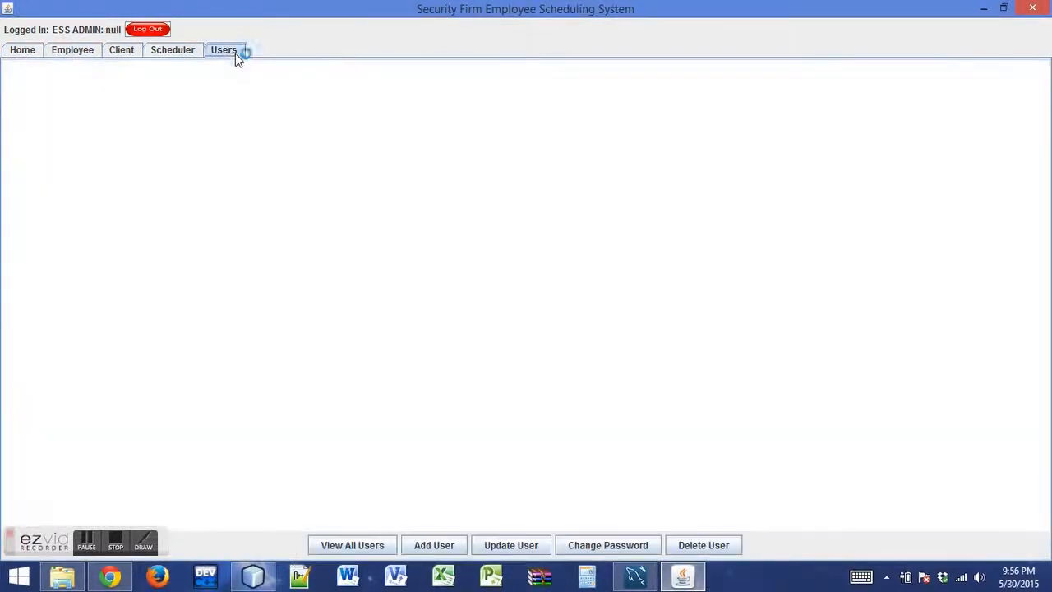
Go back to the Employee section and list all employees
click(81, 52)
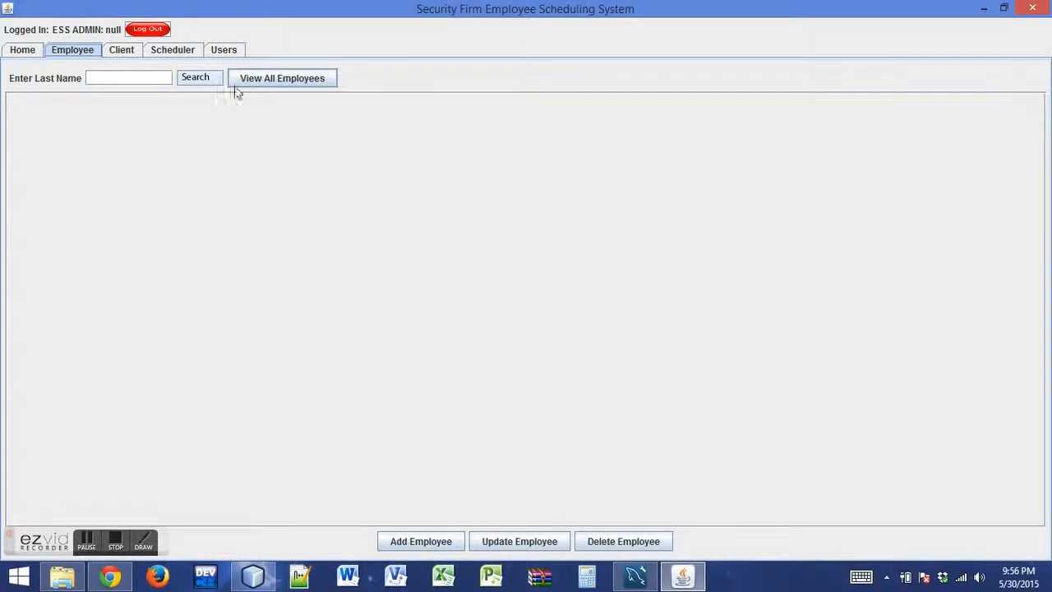
click(277, 81)
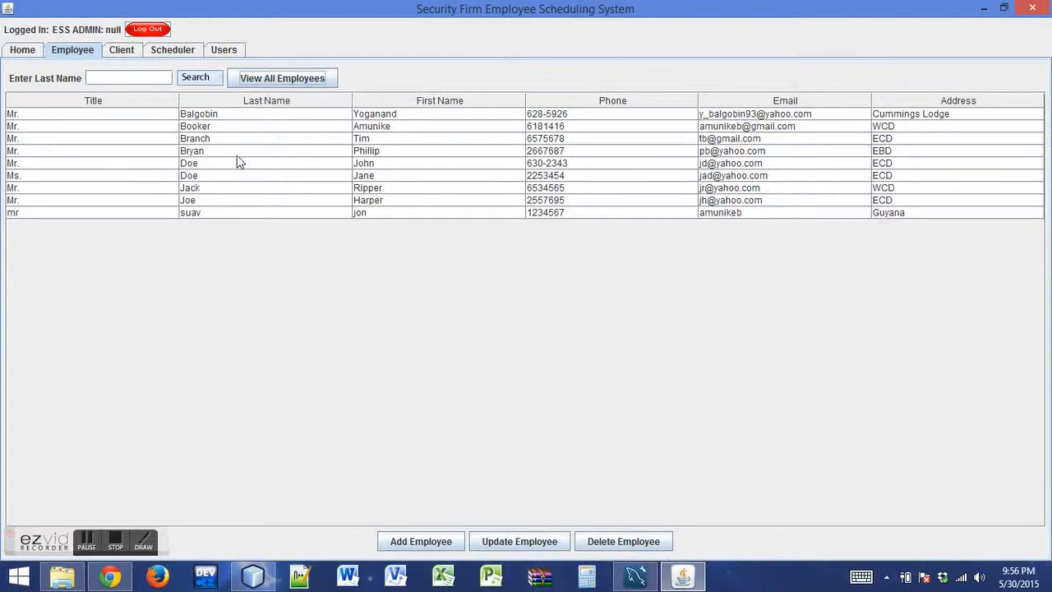
click(108, 78)
Start a new employee record with the title Mr and fill in the employee's first and last name
click(436, 542)
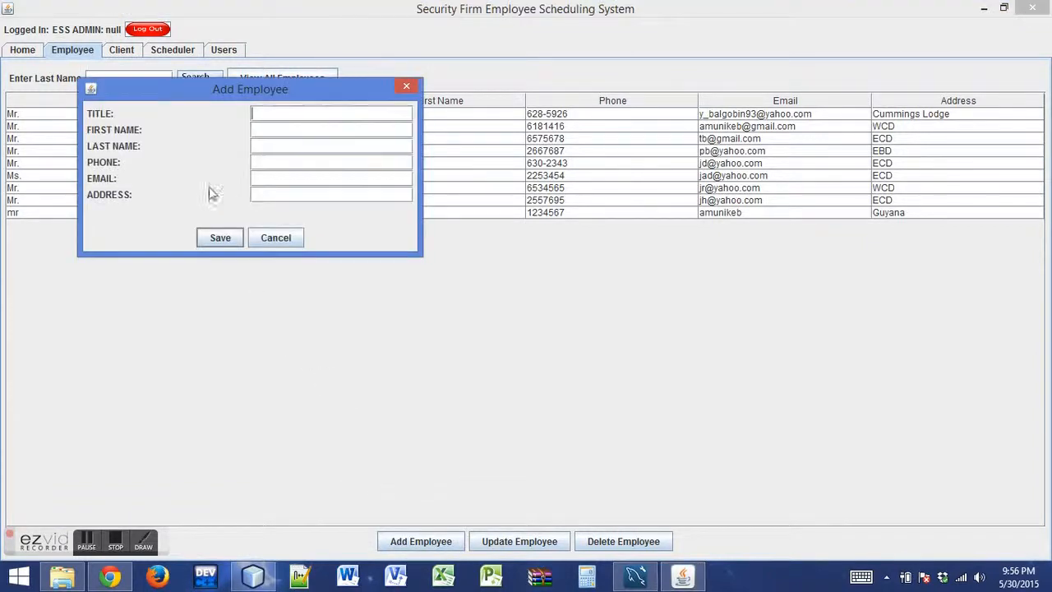
text(Mr)
key(Tab)
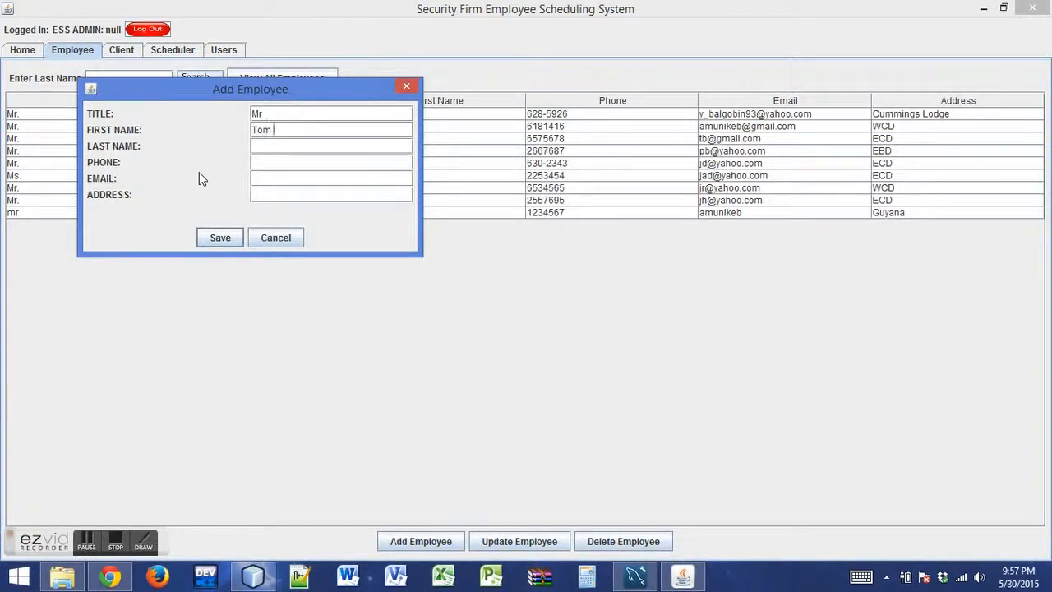
Fill in the new employee's e-mail address, moving it from the phone field into the e-mail field
key(Tab)
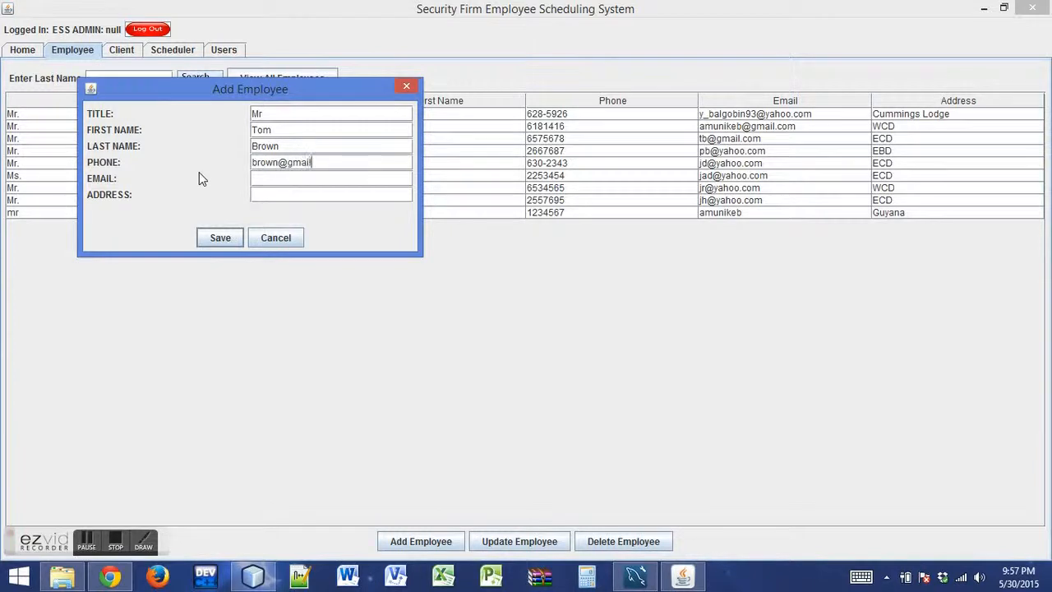
click(299, 179)
click(335, 163)
drag(332, 163, 238, 169)
key(ctrl+c)
key(BackSpace)
click(269, 176)
key(ctrl+v)
Fill in the new employee's phone number and address, and save the record
click(267, 164)
text(654)
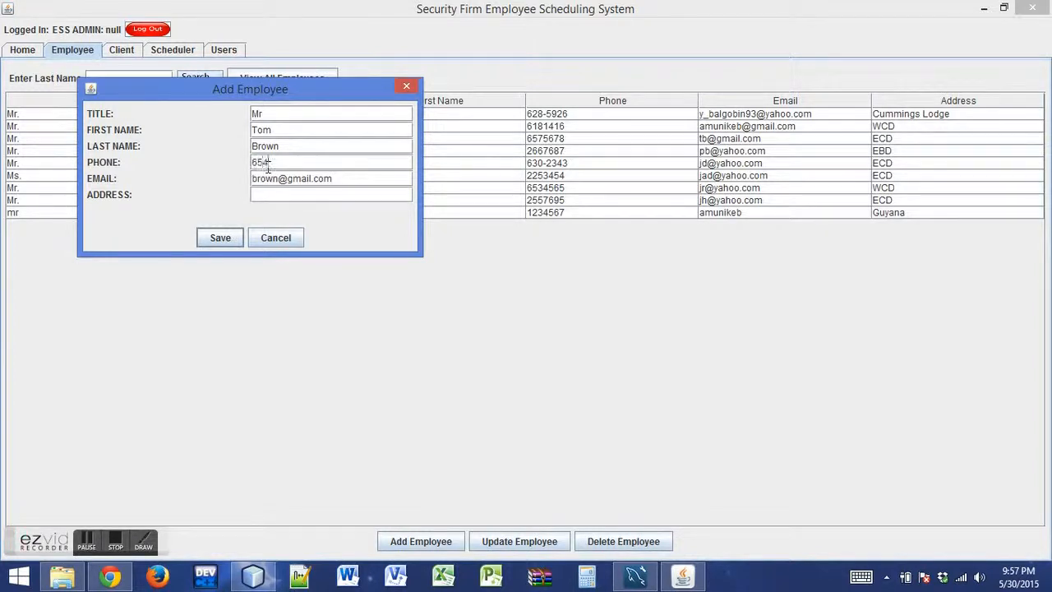
text(2343)
click(267, 190)
text(Ge)
text(org)
text(ee)
text(own)
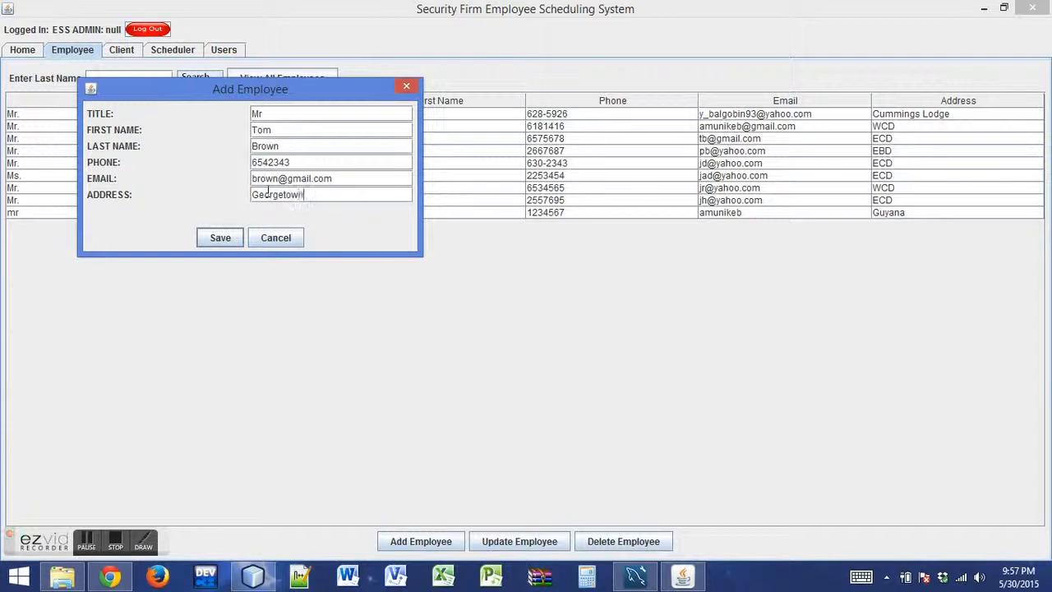
click(220, 237)
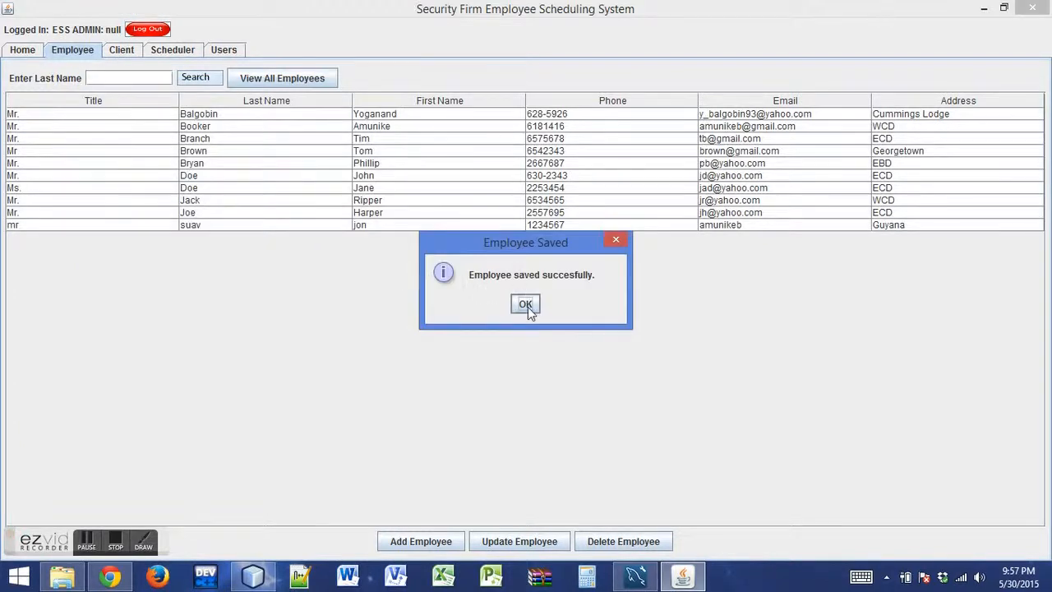
click(528, 307)
Update the second-to-last employee in the list with a new address and save the record
click(174, 210)
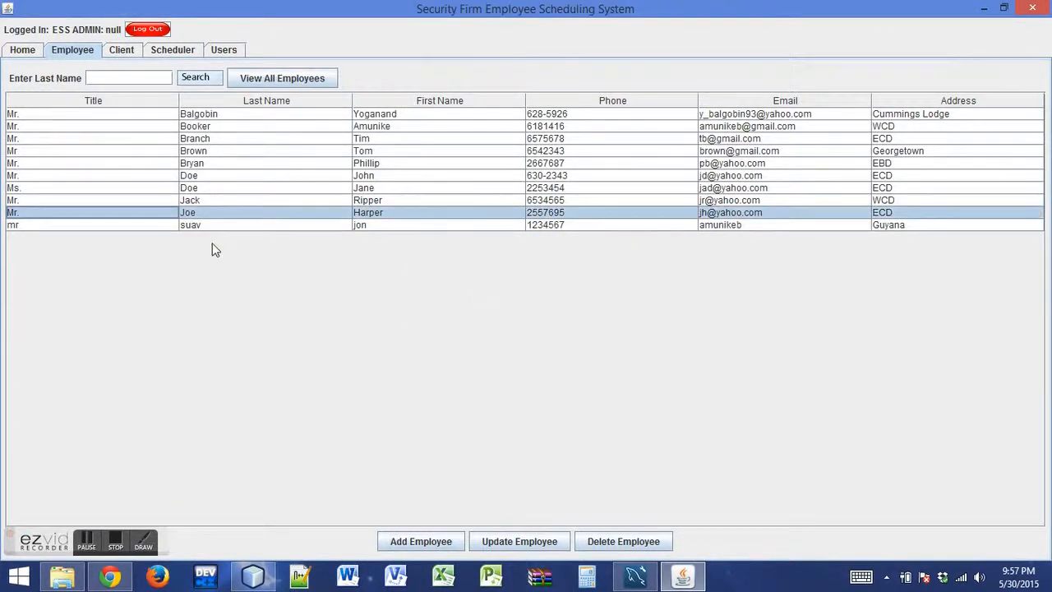
click(526, 541)
double_click(317, 195)
text(Linden)
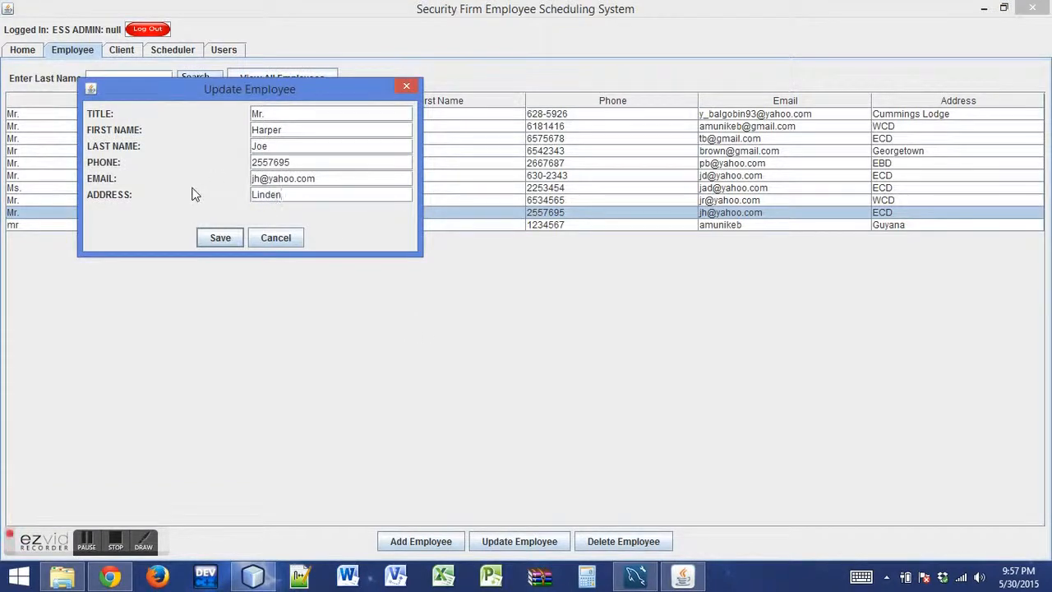
click(218, 240)
click(525, 304)
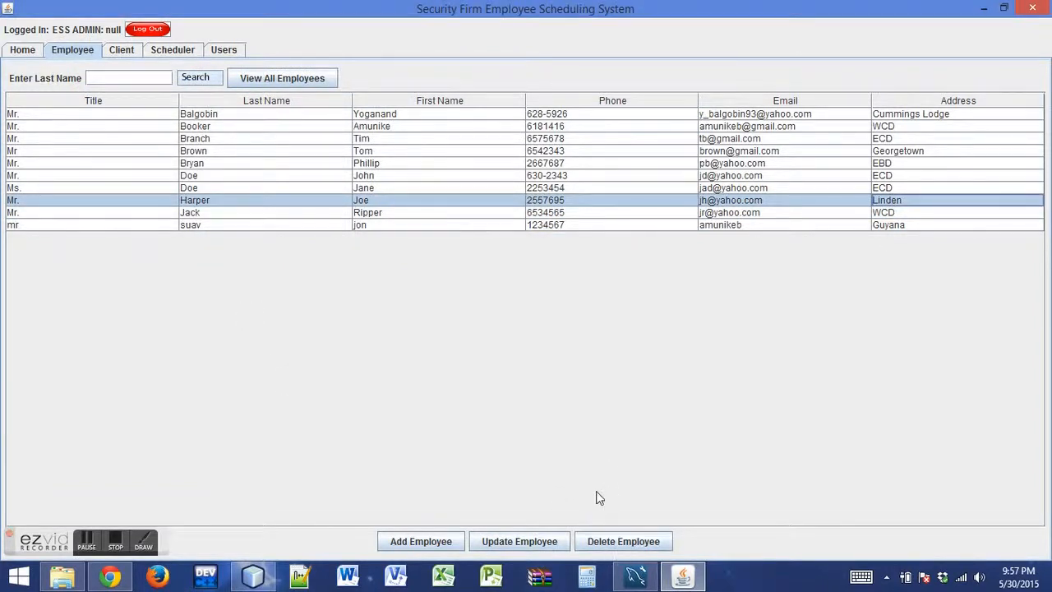
Delete the employee record whose address was just updated
click(618, 542)
click(36, 203)
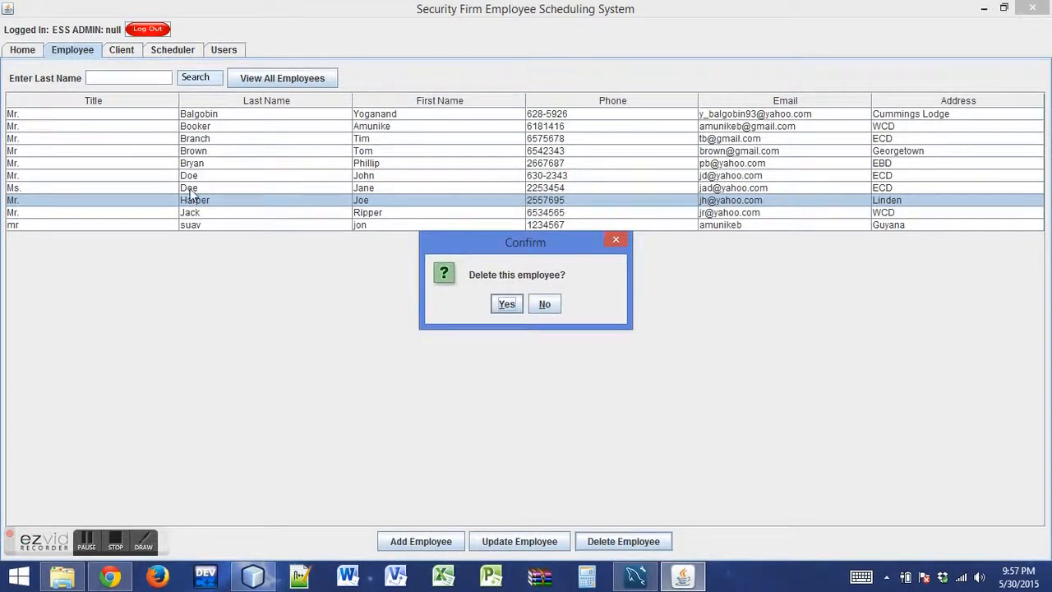
click(508, 306)
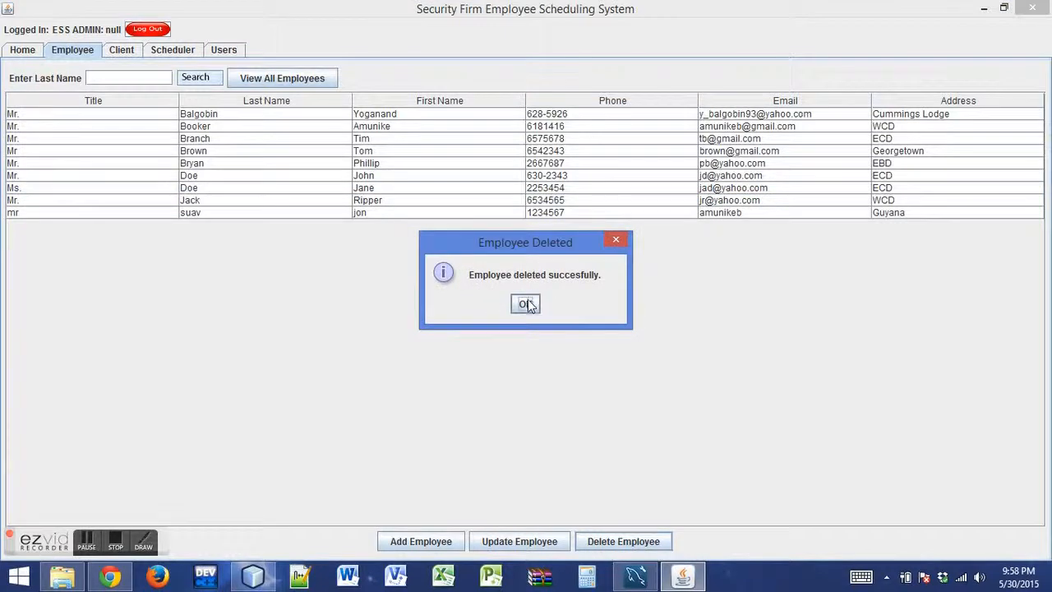
click(527, 304)
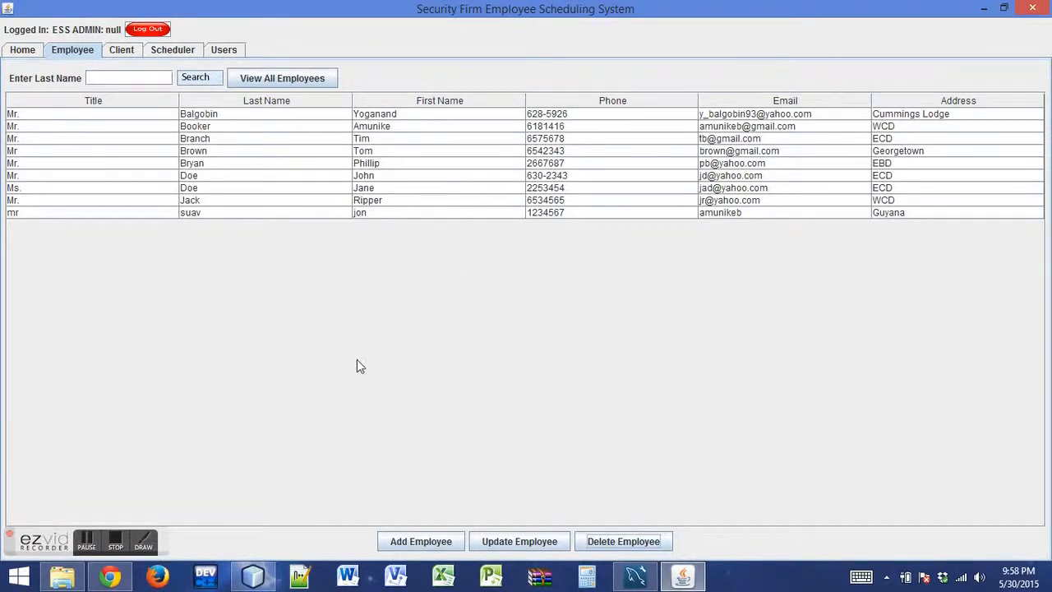
List all clients in the Client section and select the AS Firm record
click(106, 50)
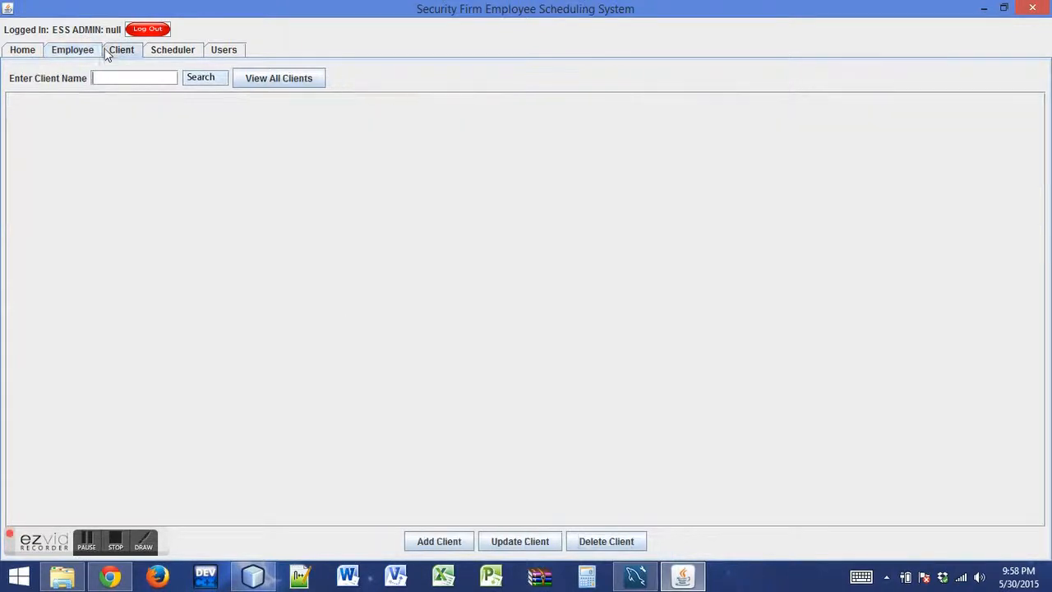
click(275, 83)
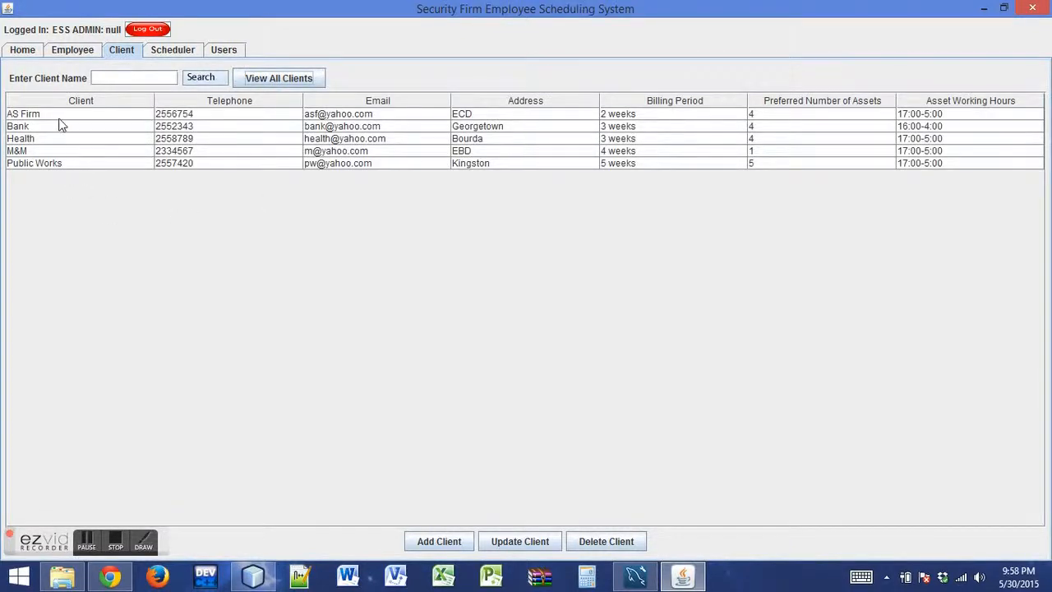
click(64, 114)
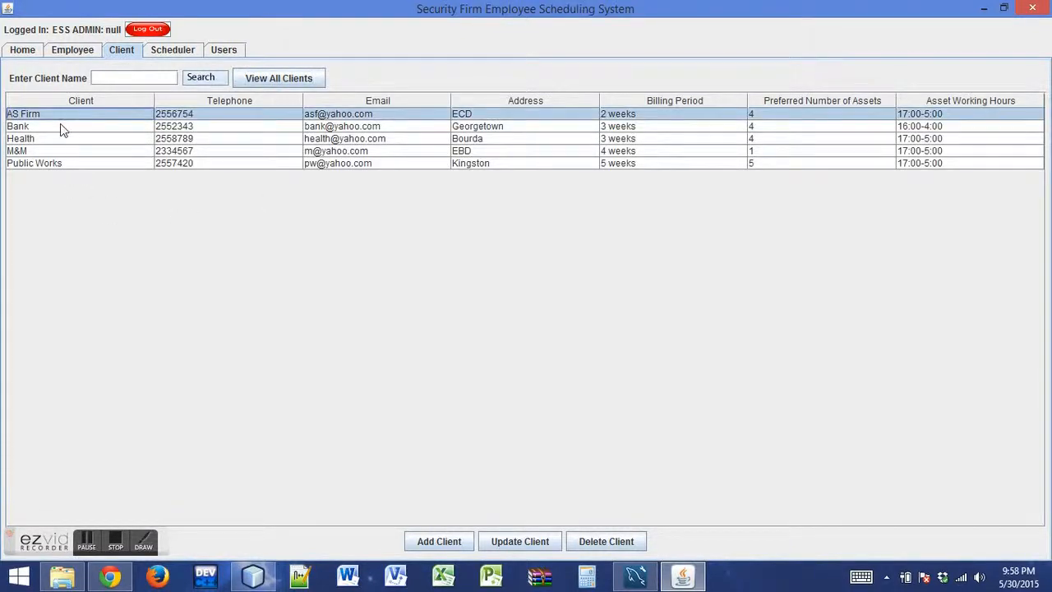
Start a new client record named Medicine Chest and fill in its telephone number and email
click(439, 540)
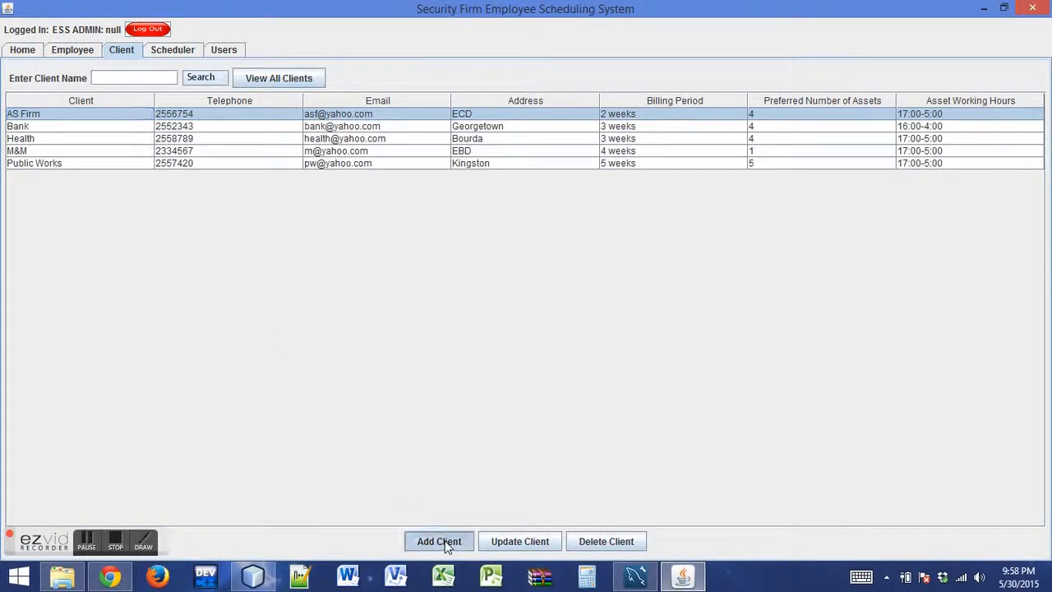
text(B)
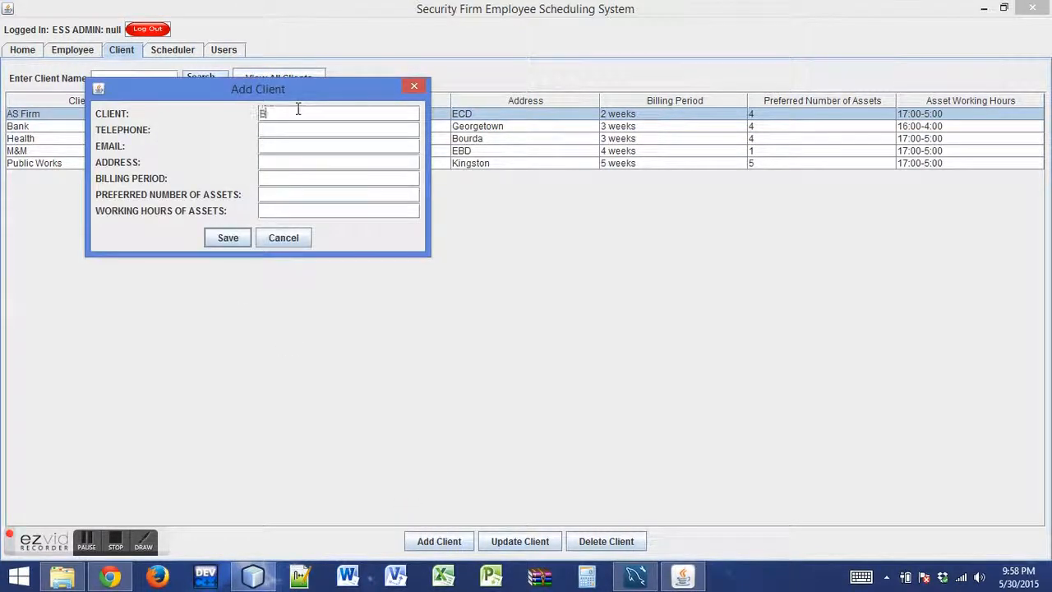
text(Medi)
text(cine)
text( Chws)
text(t)
click(302, 133)
text(2554565)
click(295, 147)
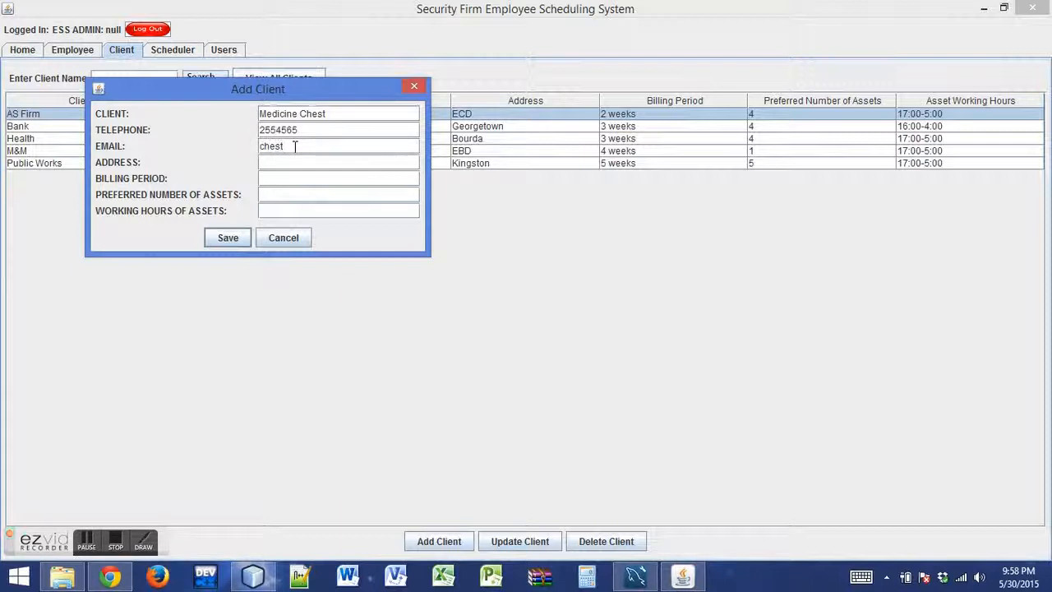
Fill in the new client's address and set the billing period to 3 weeks
click(296, 164)
text(Geow)
text(getown)
click(288, 178)
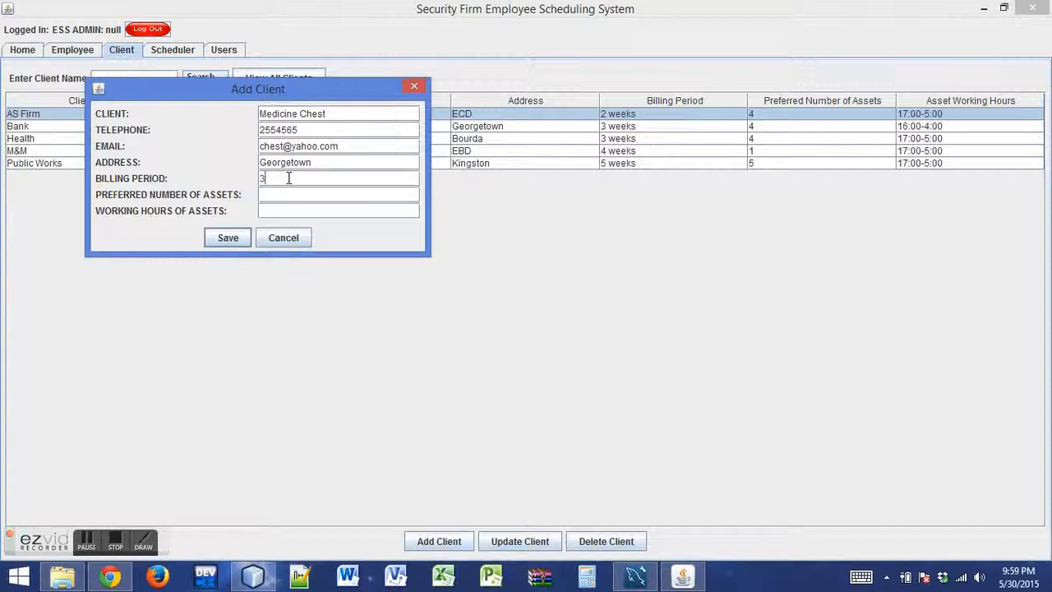
text(3 weeks)
Set the new client's preferred number of assets to 2 and working hours to 16:00 - 0:400, and save the record
click(289, 194)
text(2)
click(286, 211)
text(16:00 - 0:400)
click(224, 239)
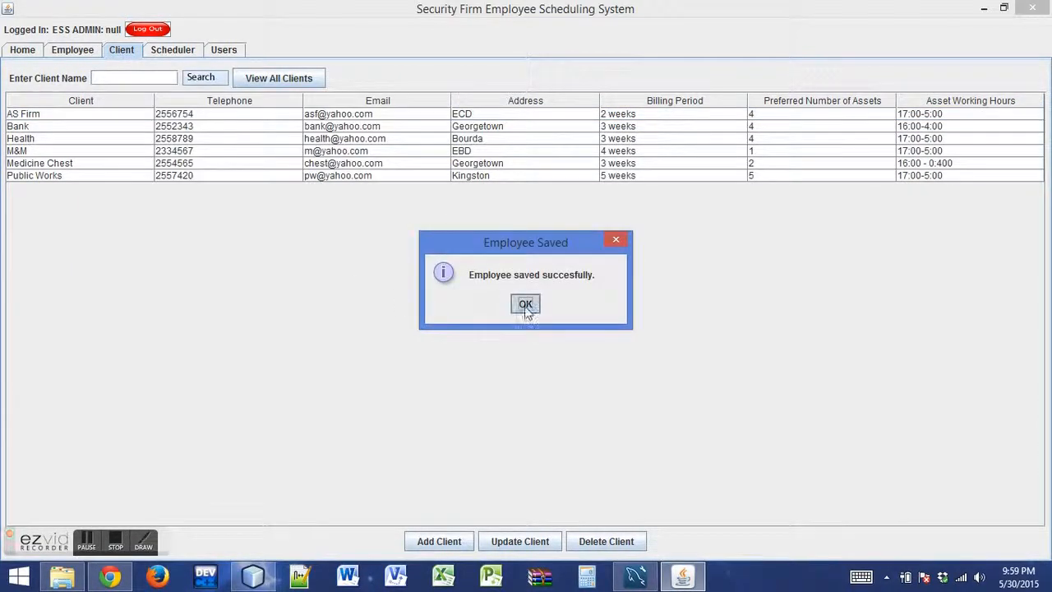
click(526, 304)
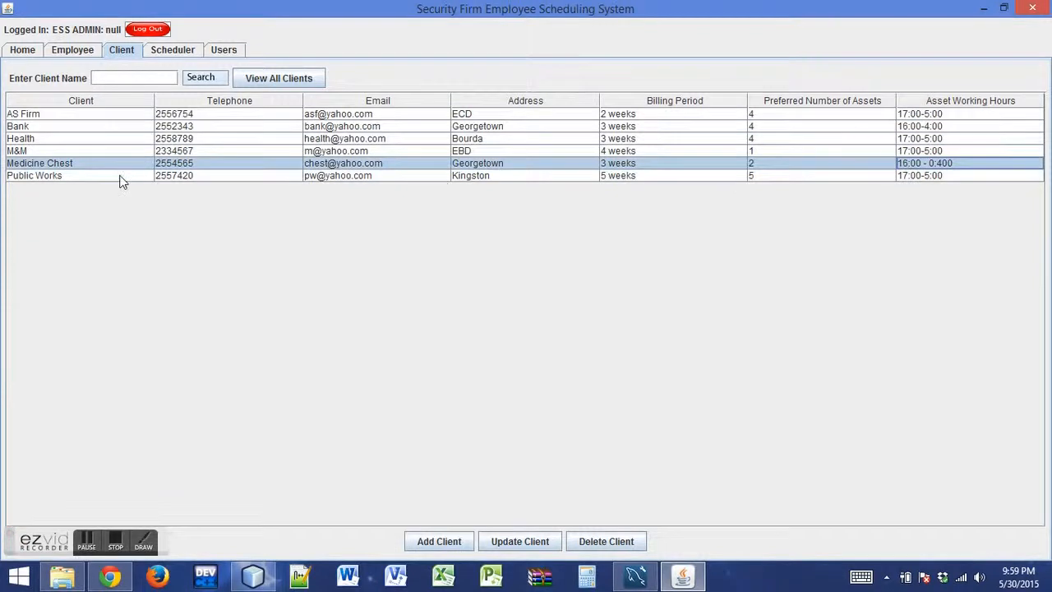
Update the Health client's preferred number of assets to 2 and save the record
click(380, 140)
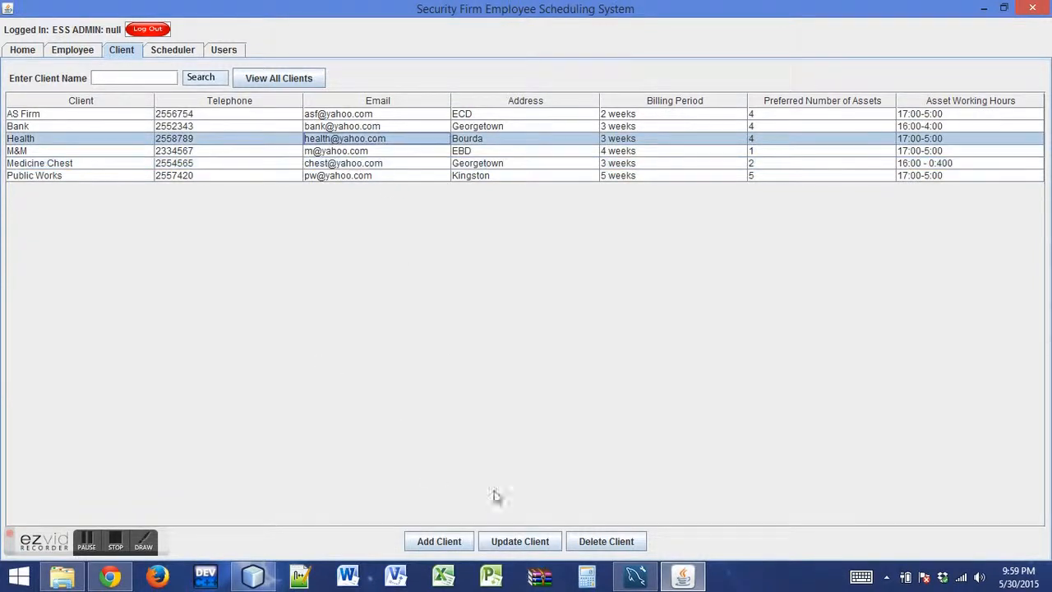
click(517, 540)
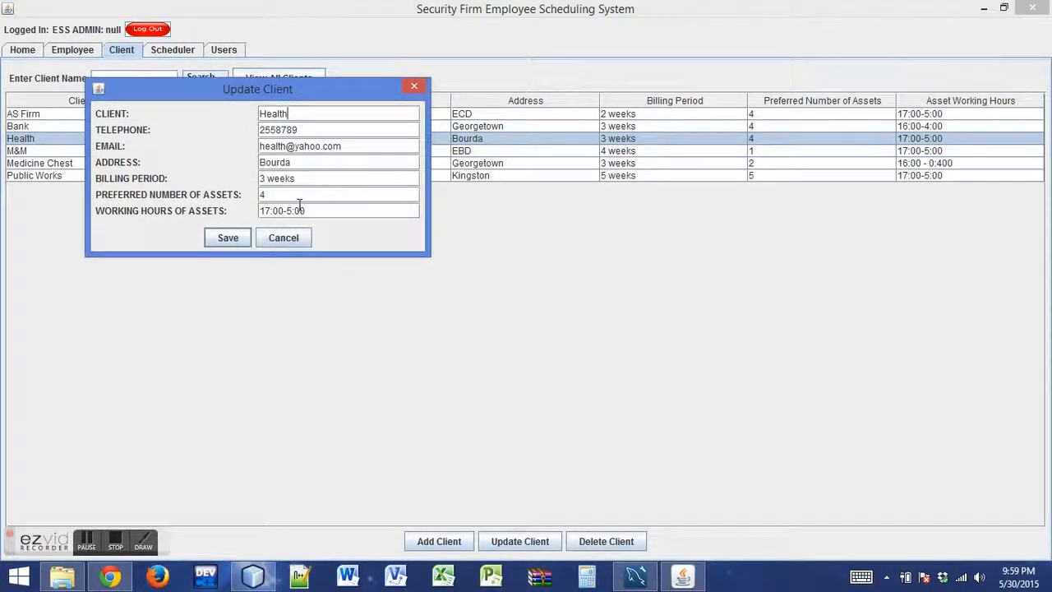
drag(280, 199, 235, 201)
text(3)
key(BackSpace)
text(2)
drag(204, 93, 273, 107)
click(297, 253)
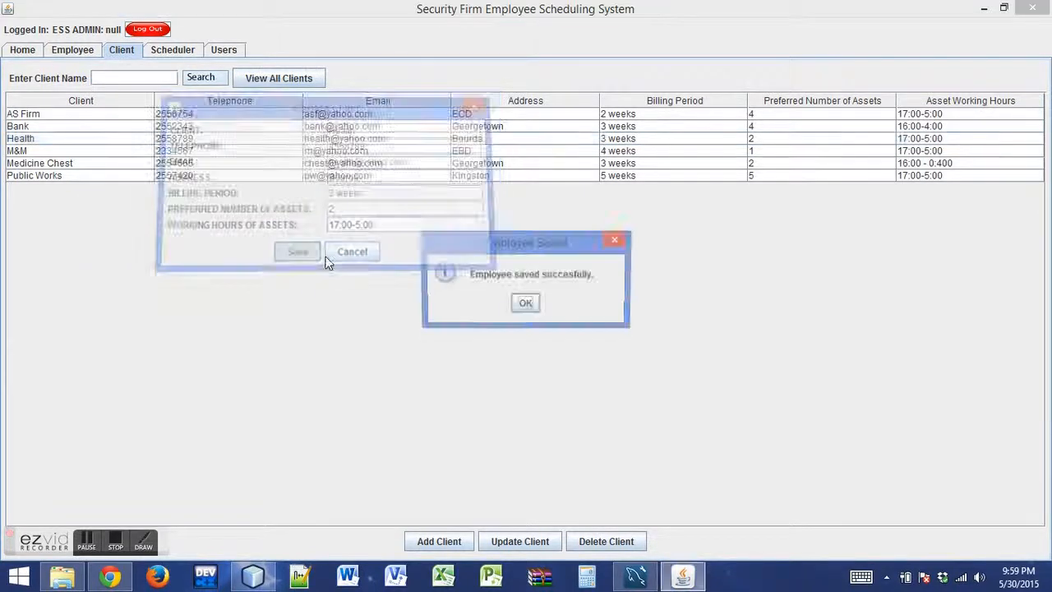
click(528, 301)
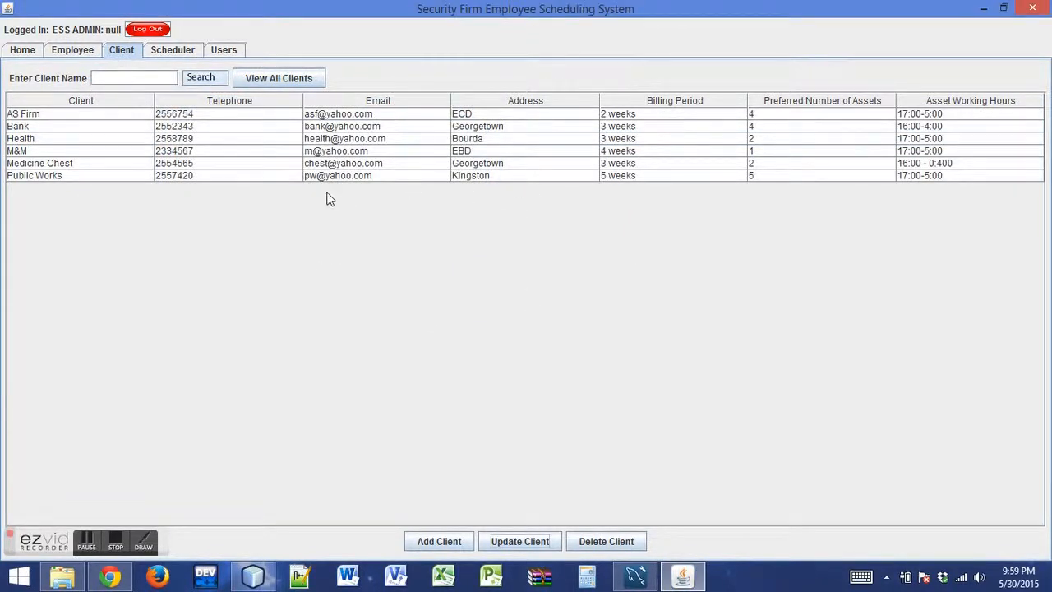
Delete the Health client record and confirm the deletion
click(749, 140)
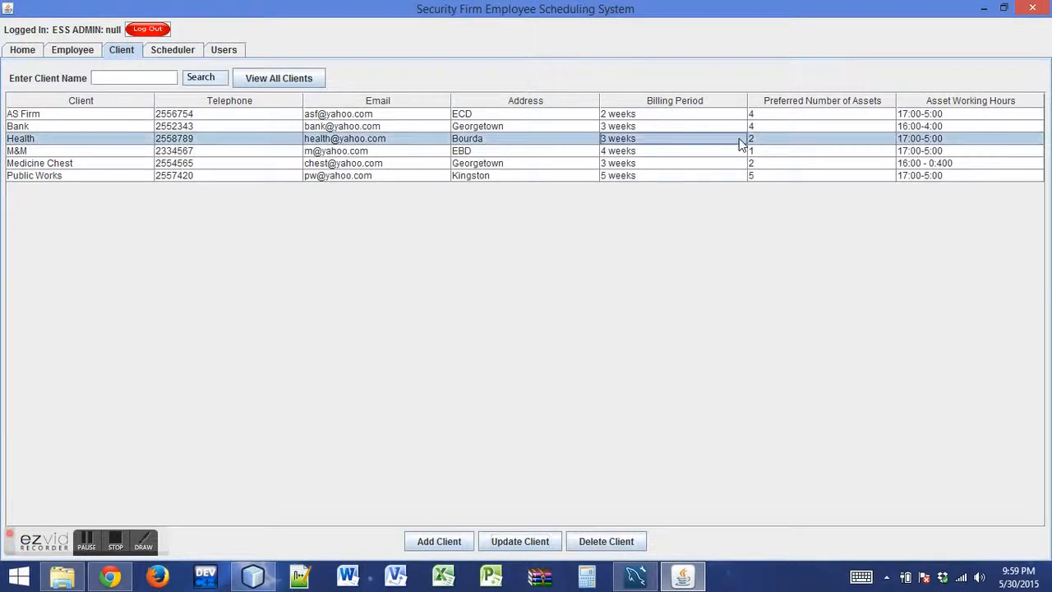
click(621, 543)
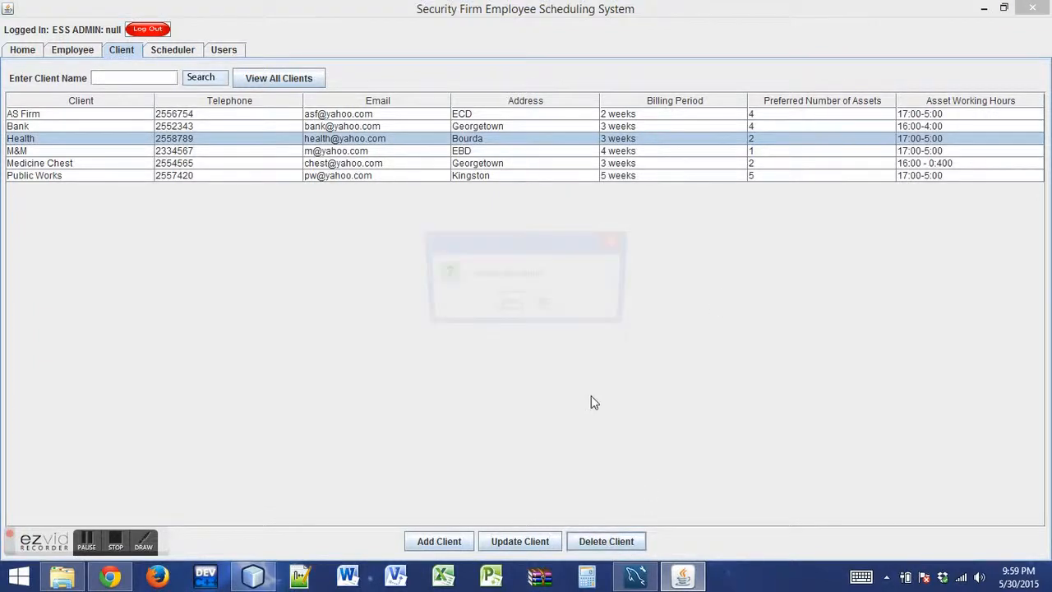
click(507, 305)
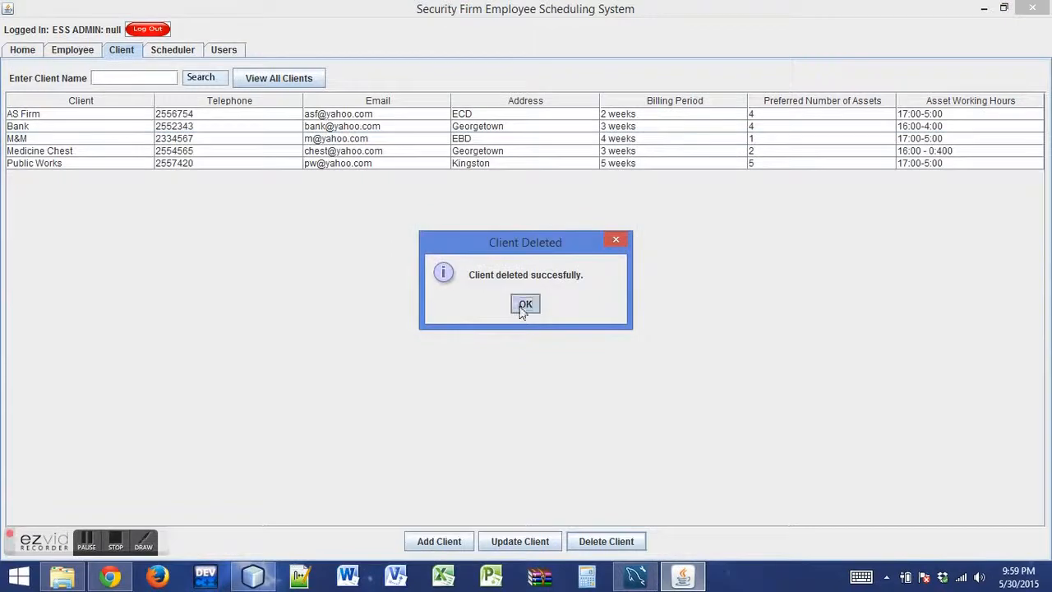
click(526, 305)
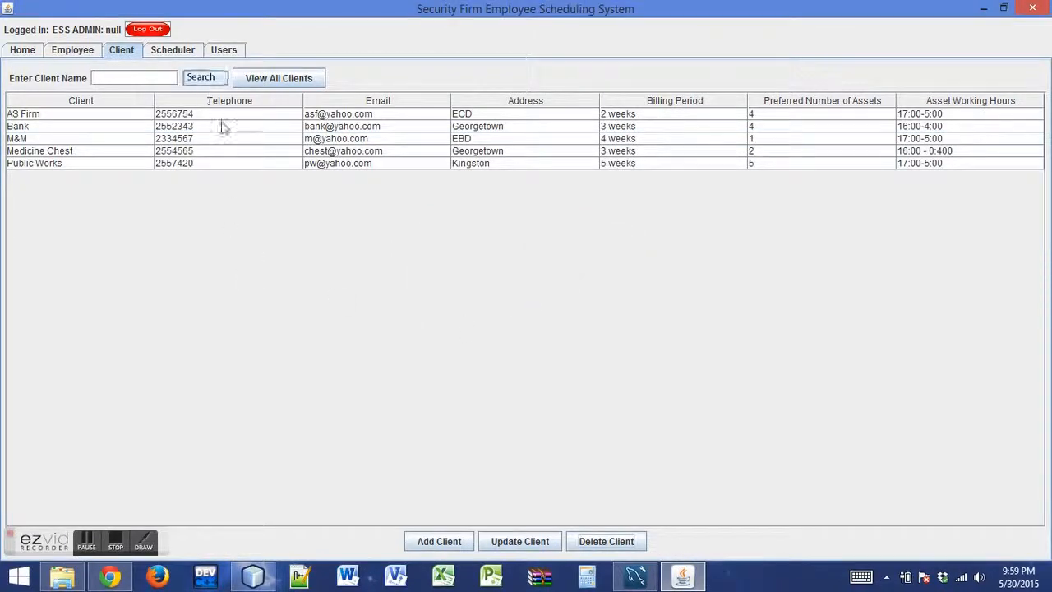
List all system users in the Users section
click(229, 52)
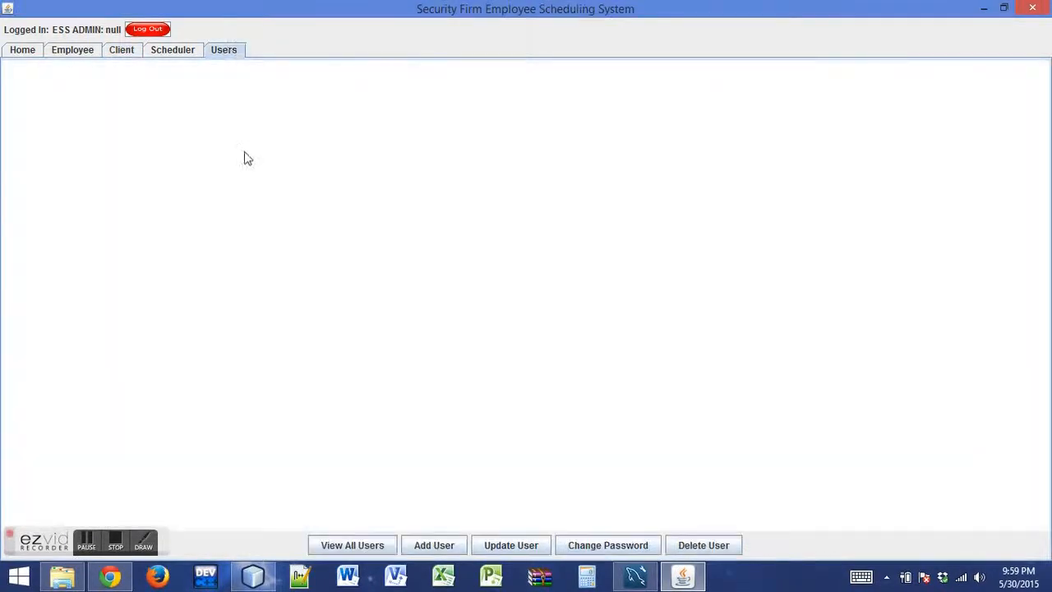
click(345, 546)
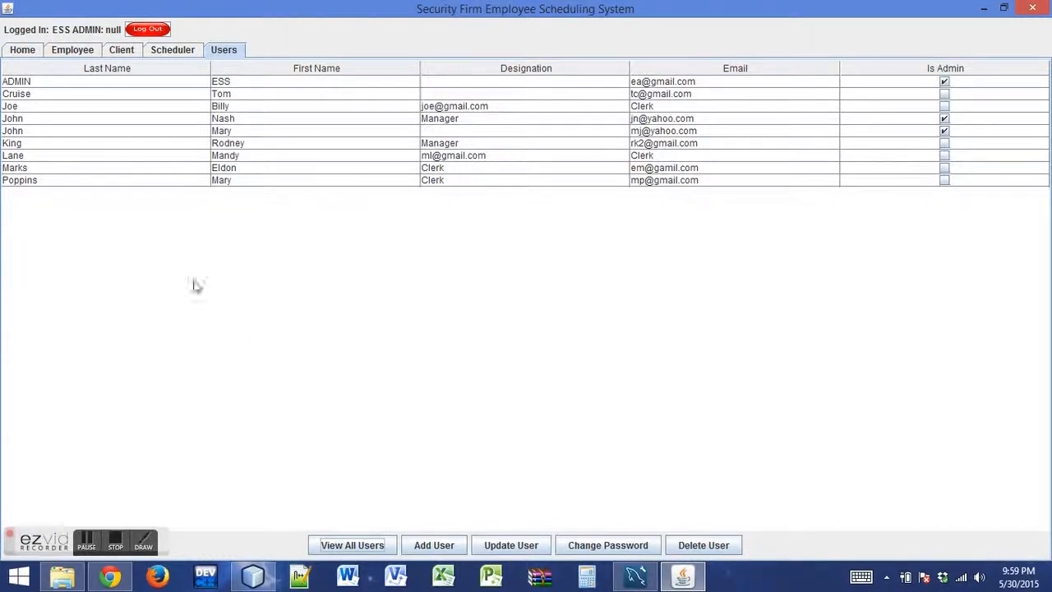
click(347, 545)
Start a new user record and fill in the user's first name, last name and email
click(420, 543)
key(Tab)
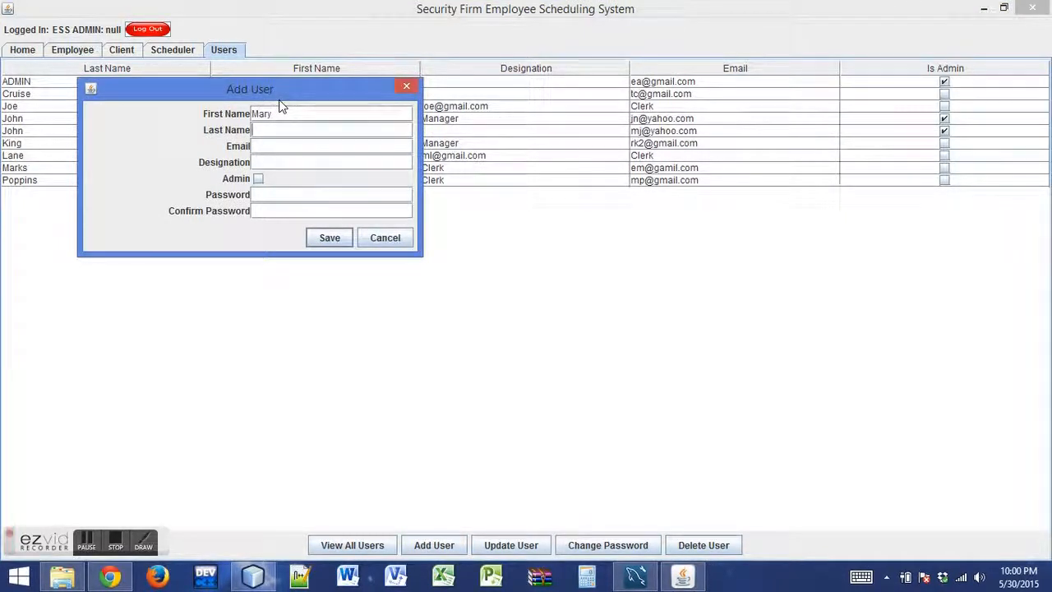
click(289, 146)
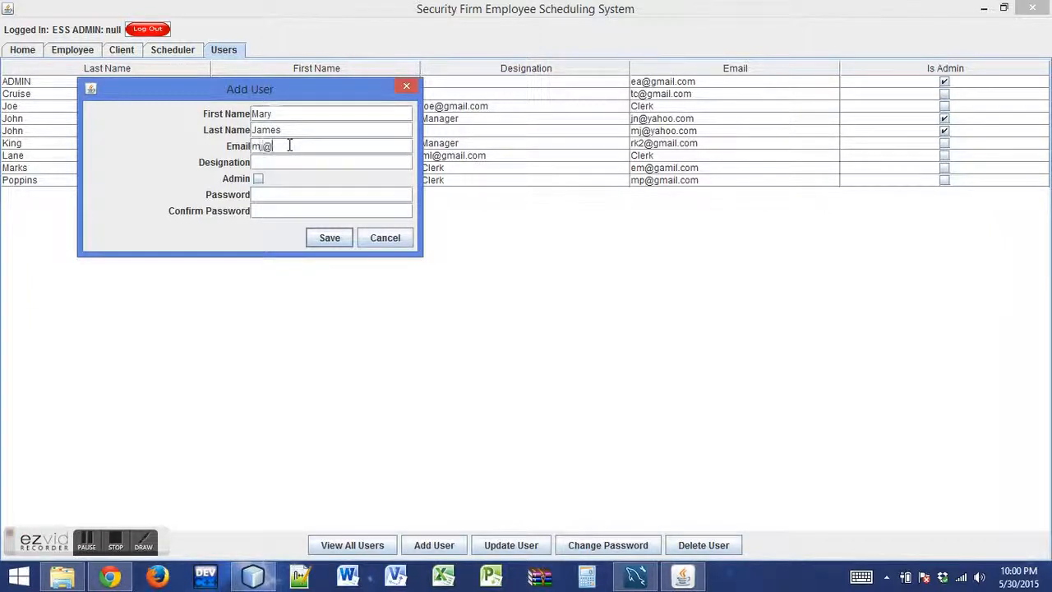
Set the new user's designation to Clerk, enter and confirm the account password, and save the user
click(299, 167)
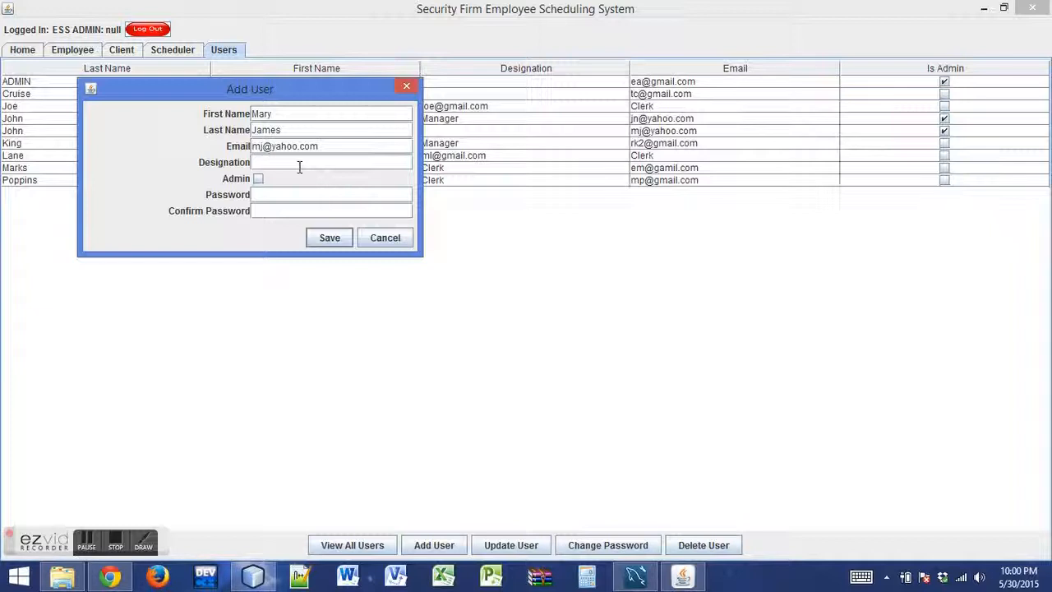
text(Clerk)
click(278, 193)
text(12)
click(280, 212)
text(1234)
click(327, 237)
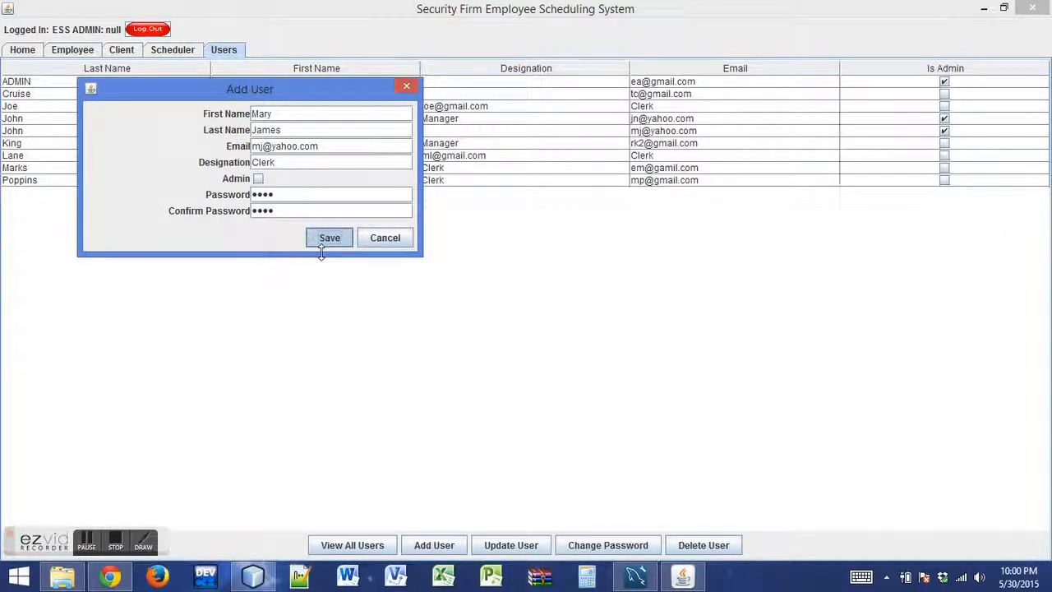
click(534, 306)
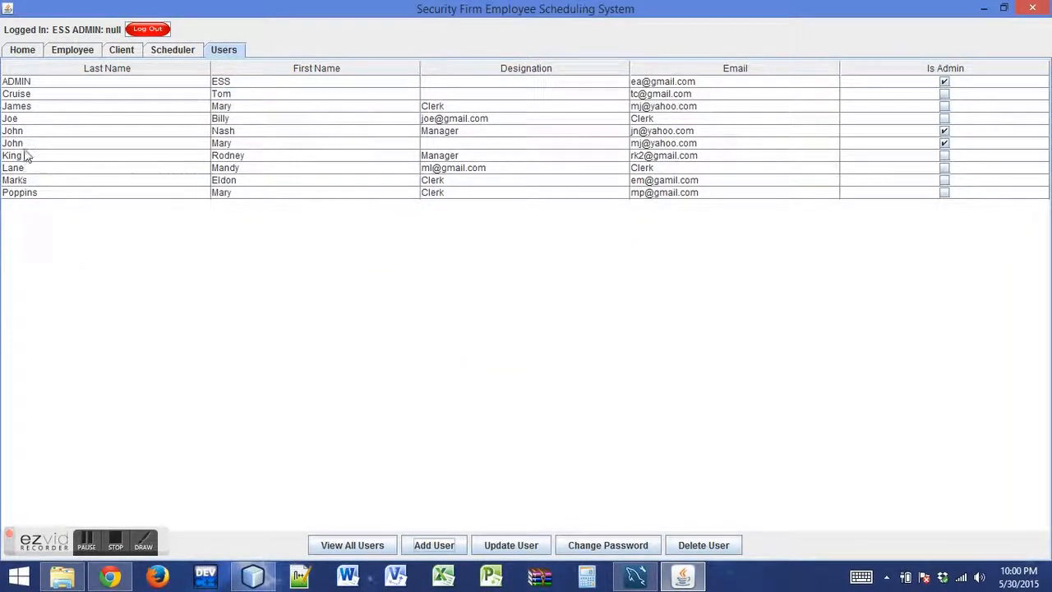
Update the newly added user to the designation Manager with admin rights, and save the changes
click(31, 109)
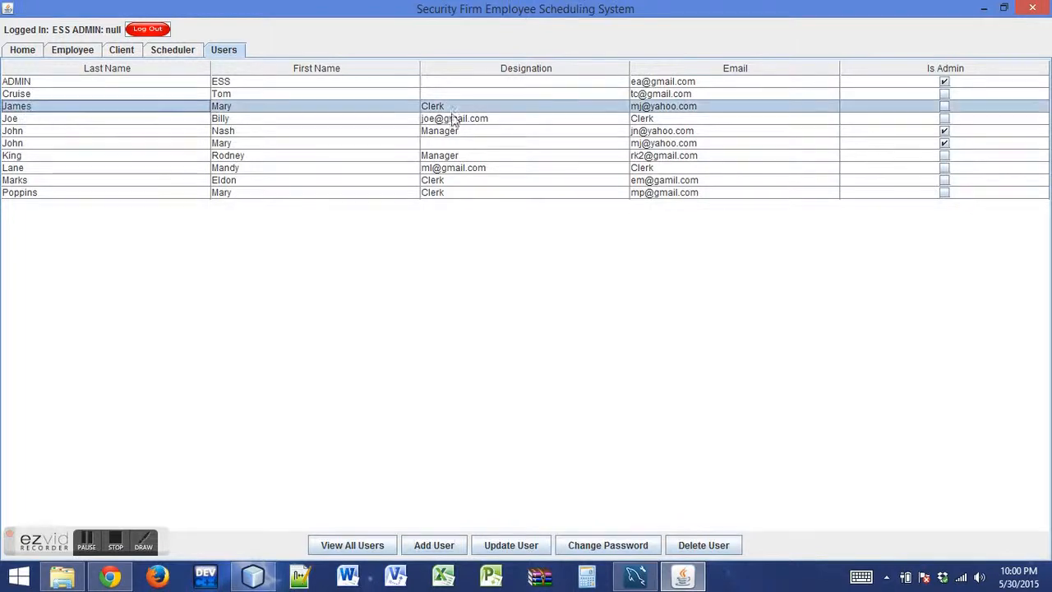
click(535, 545)
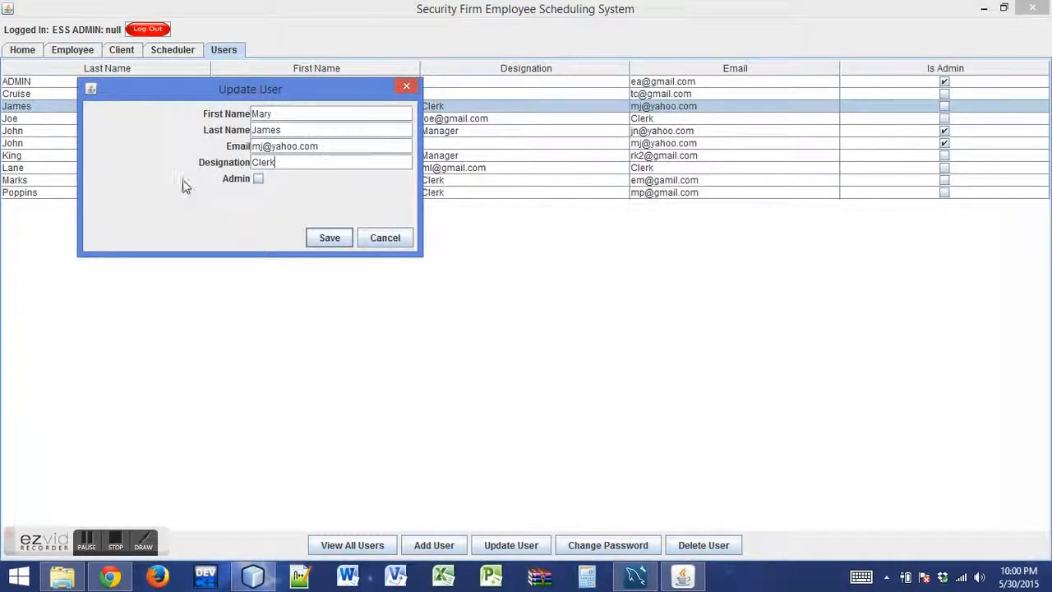
drag(282, 163, 203, 156)
text(Manager)
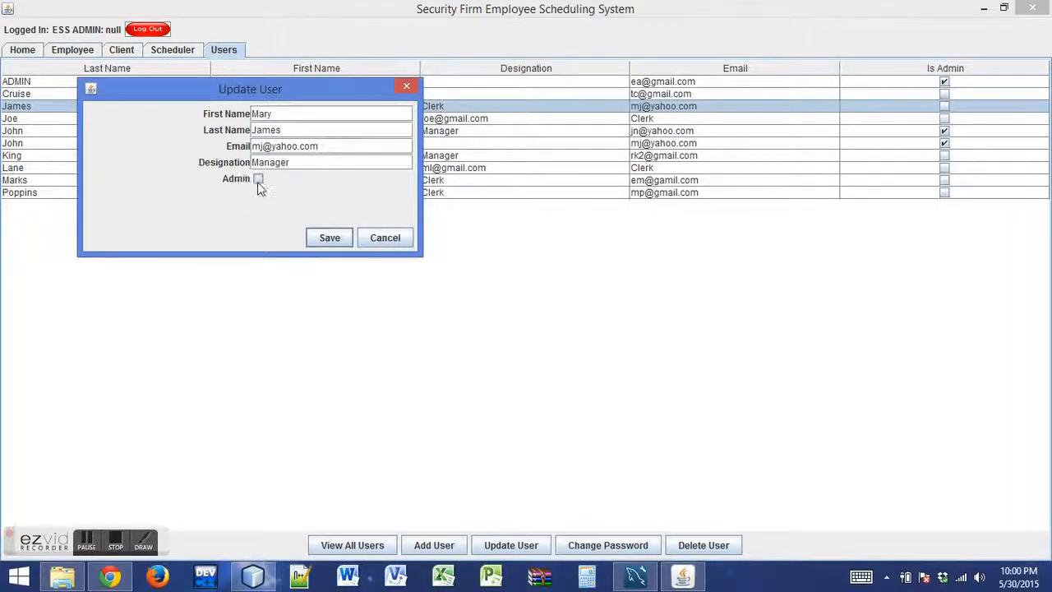
click(329, 237)
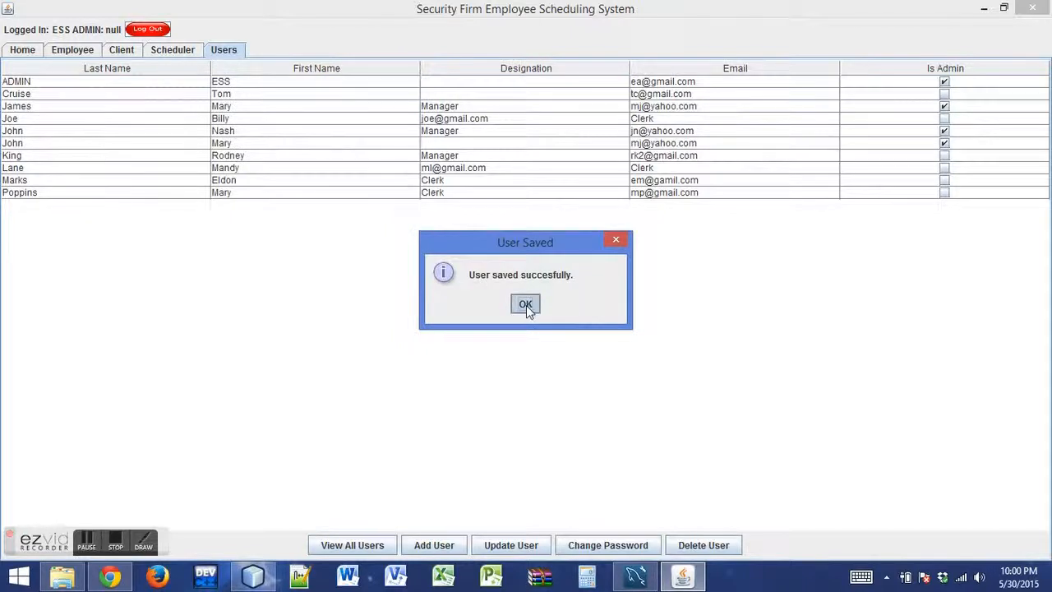
click(525, 304)
Delete the admin user with the blank designation in the sixth row of the user list
click(436, 144)
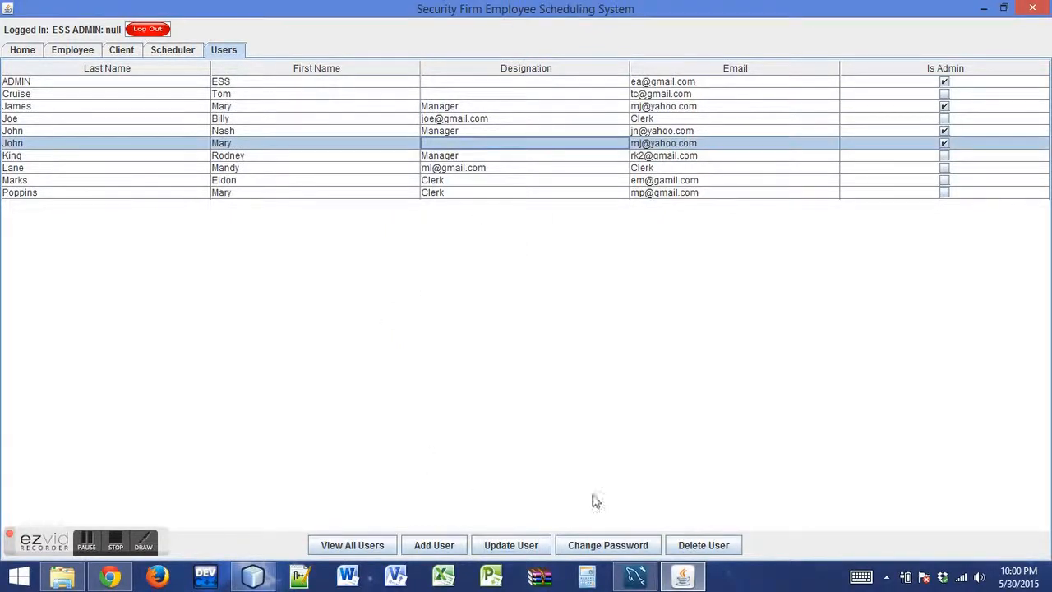
click(702, 546)
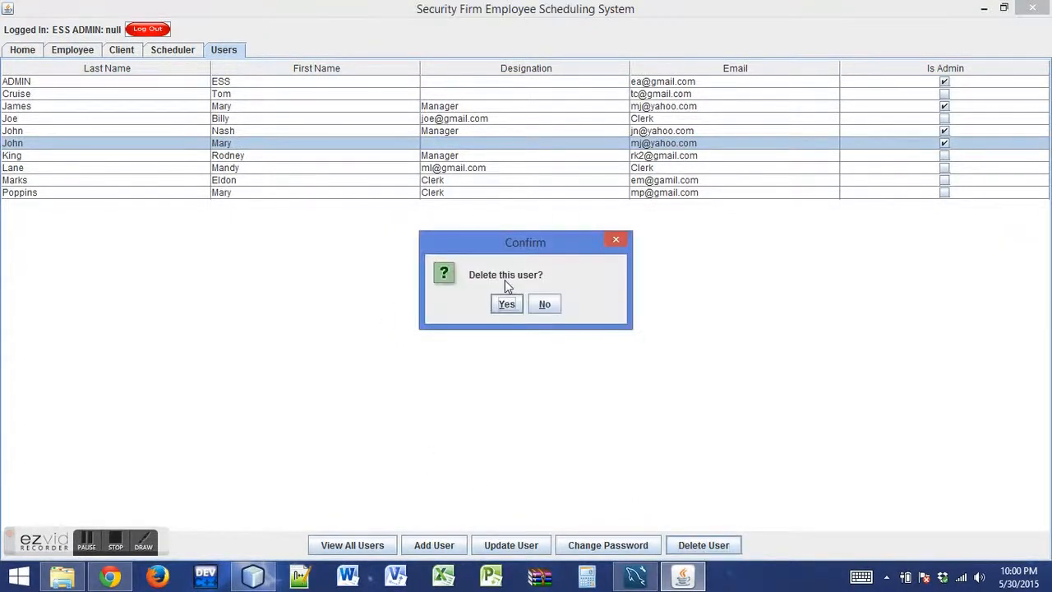
click(506, 302)
click(523, 303)
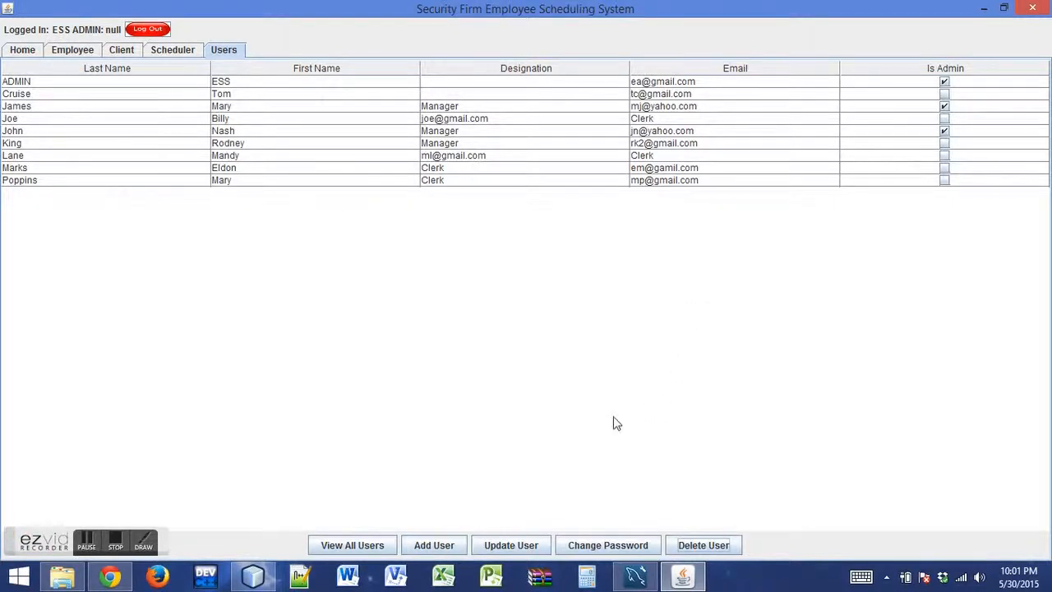
Switch to MySQL Workbench and examine the stored password values in the employees_schema users table
click(635, 575)
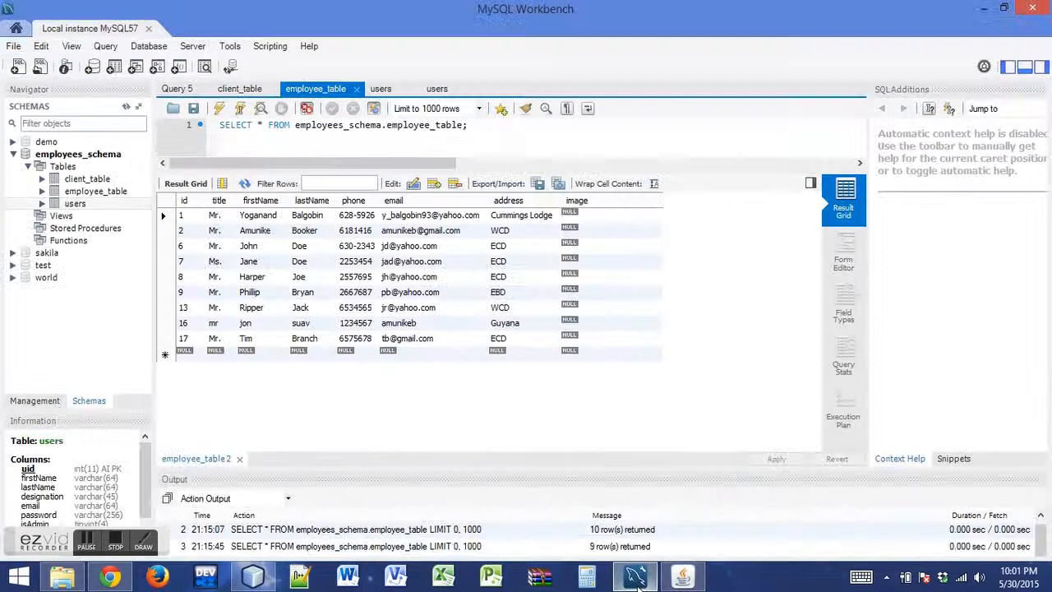
click(434, 90)
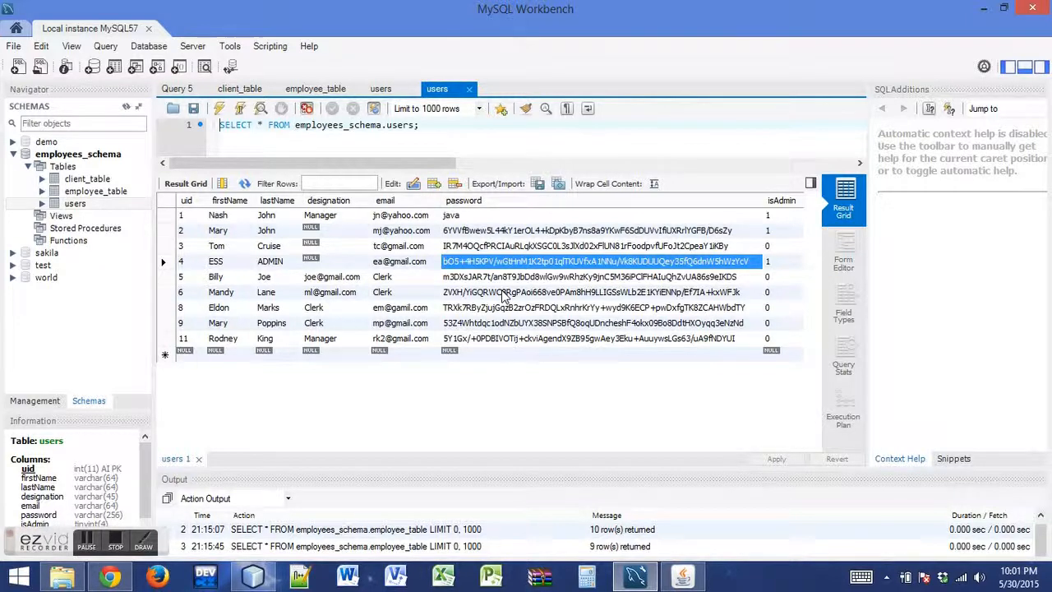
click(505, 277)
click(503, 246)
click(502, 231)
click(516, 339)
click(511, 323)
click(509, 307)
click(504, 277)
click(504, 262)
click(503, 246)
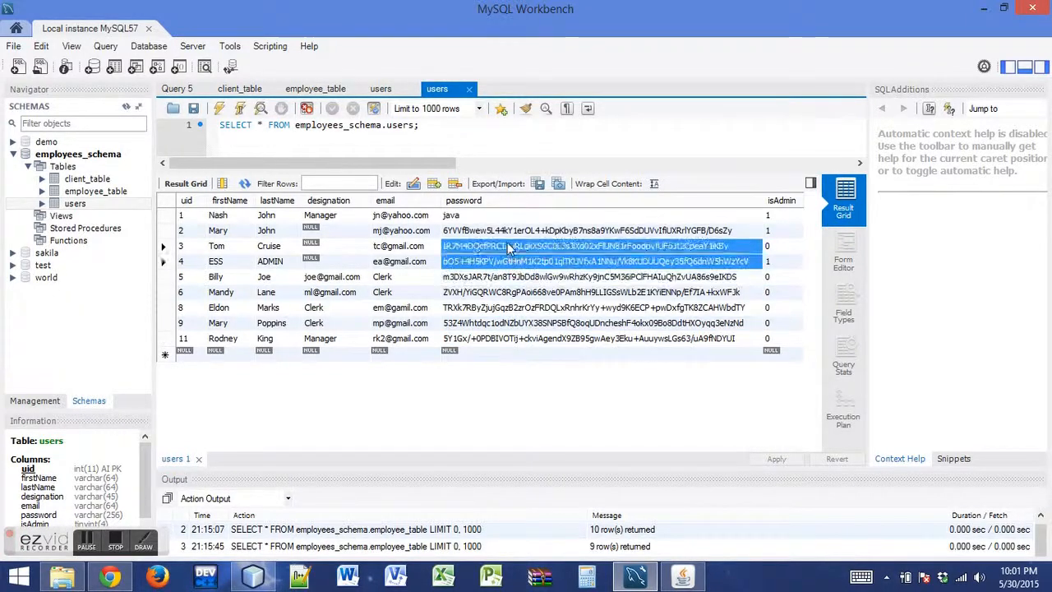
click(502, 231)
click(983, 8)
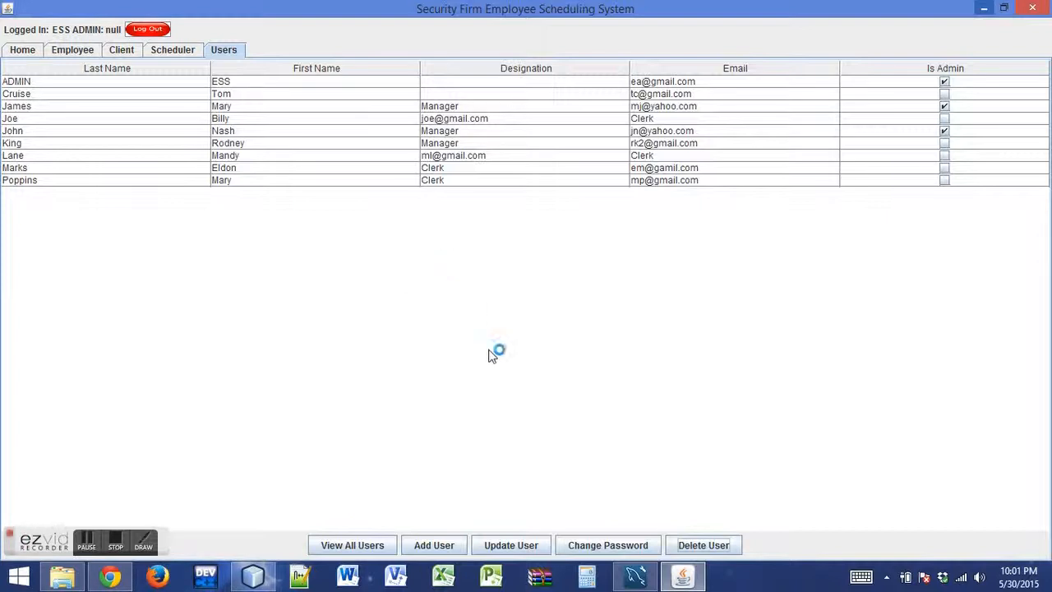
Return to the scheduling system and create a schedule in the Scheduler section, reopening it after closing its window
click(174, 51)
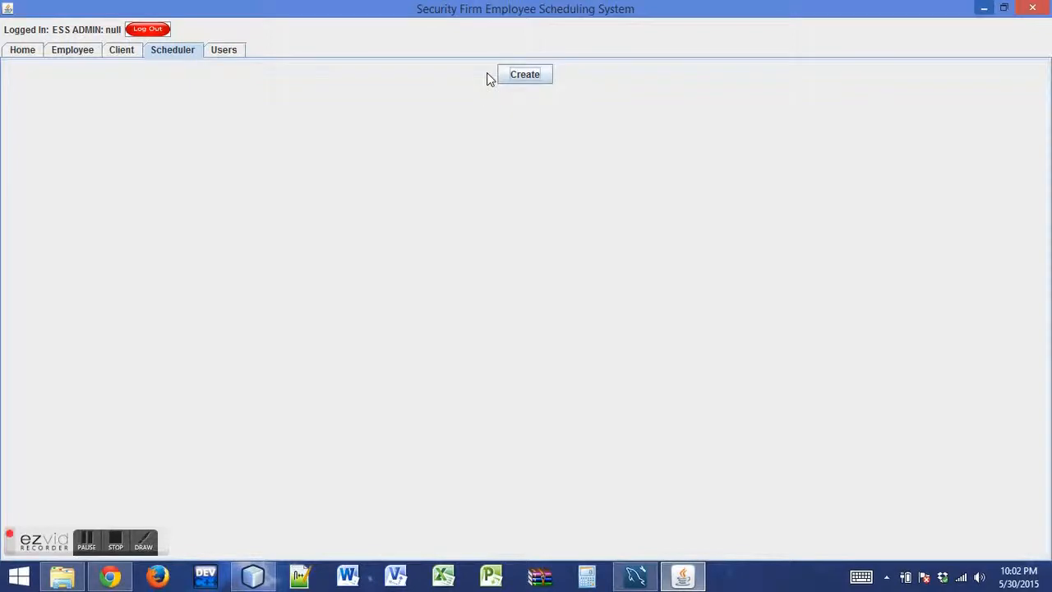
click(513, 78)
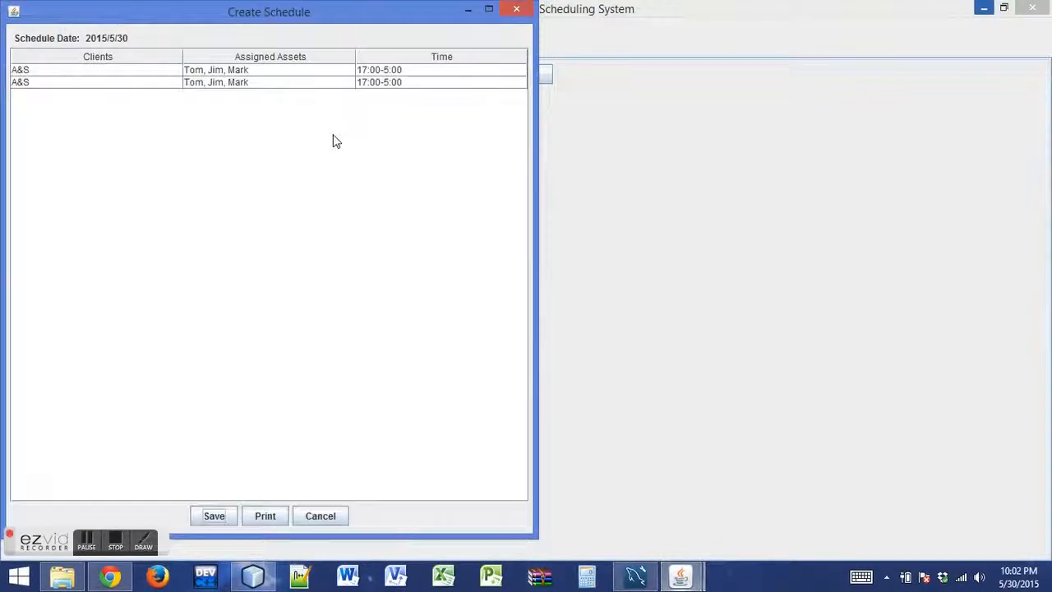
click(515, 12)
click(521, 73)
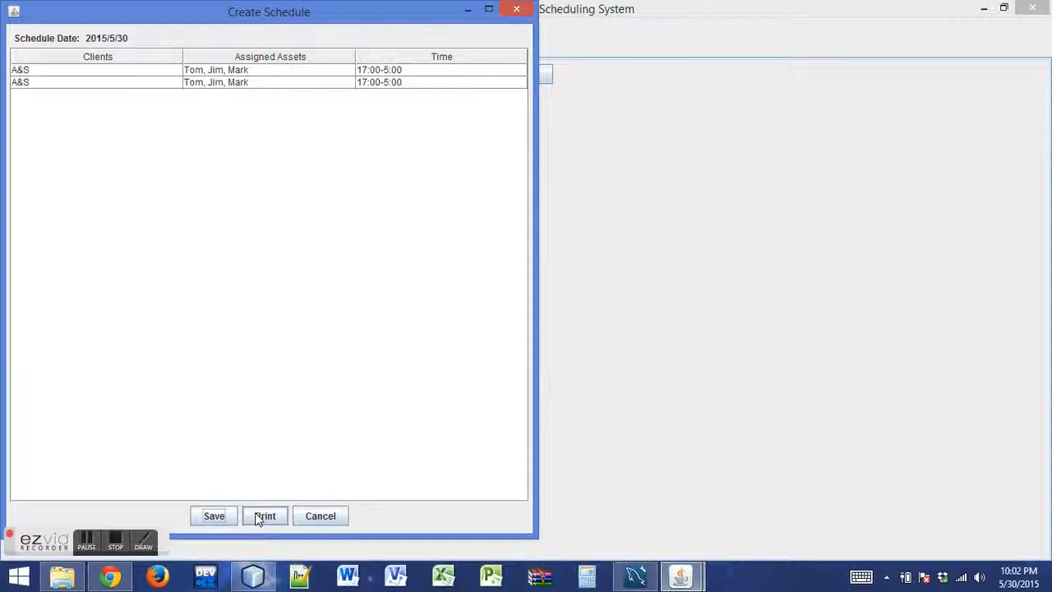
Cancel the Create Schedule window and log out of the administrator account
click(330, 521)
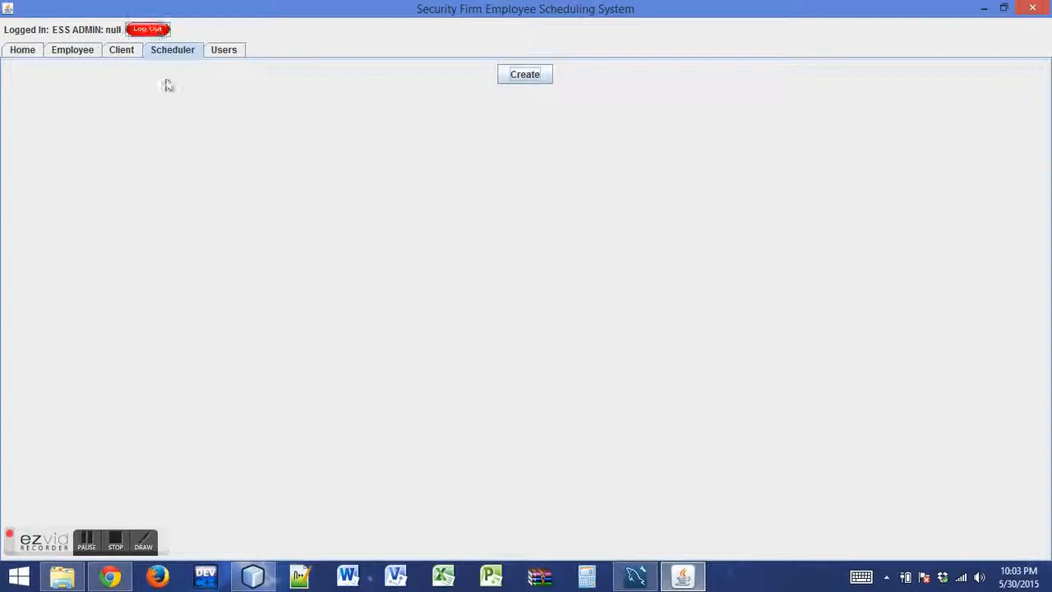
click(146, 29)
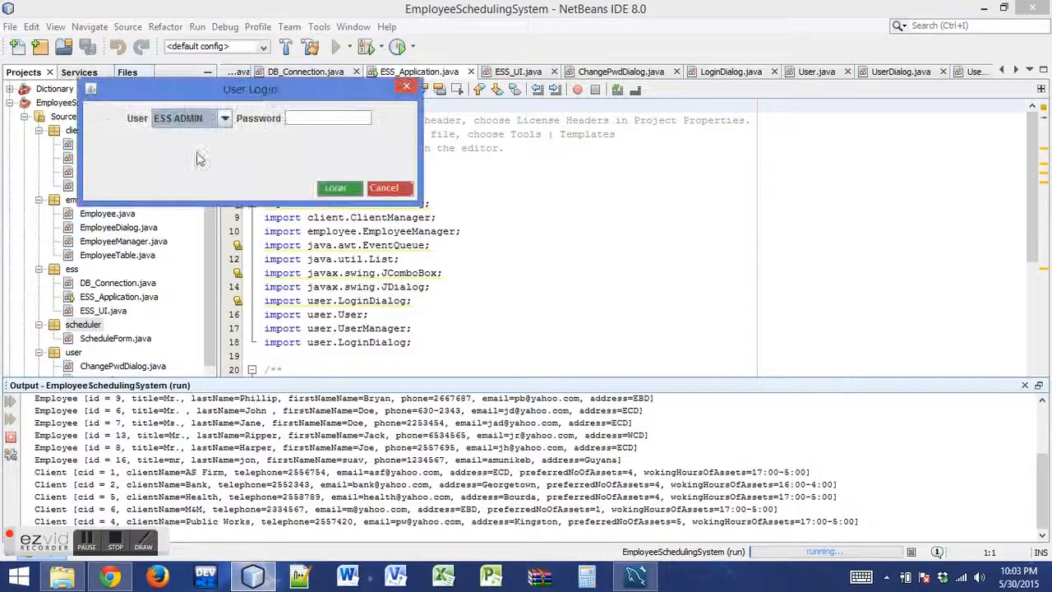
Try to log in as the last clerk in the user list with the account password, attempting it twice
click(224, 119)
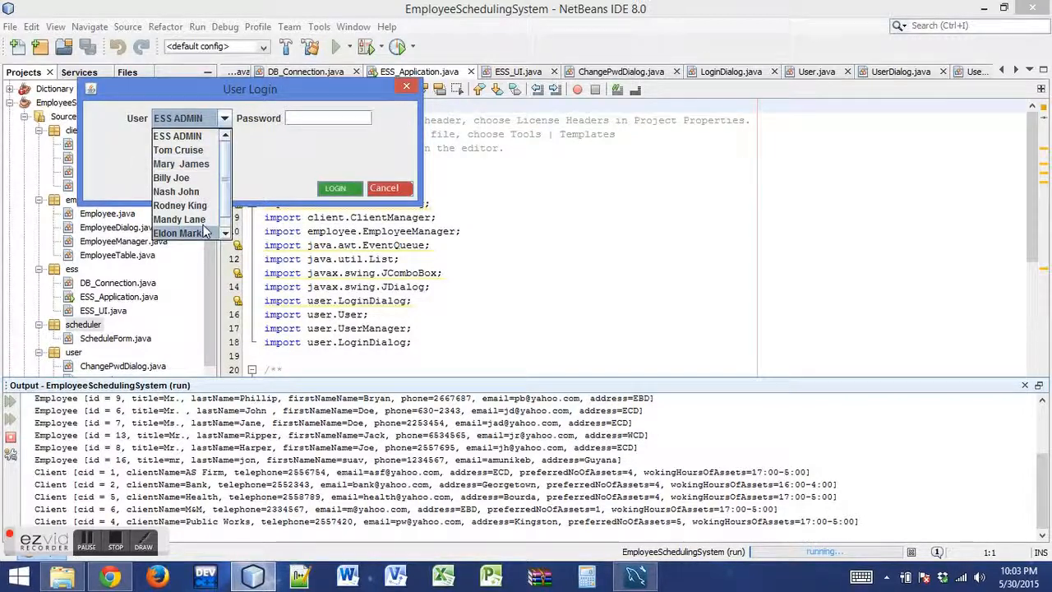
scroll(185, 191, down, 1)
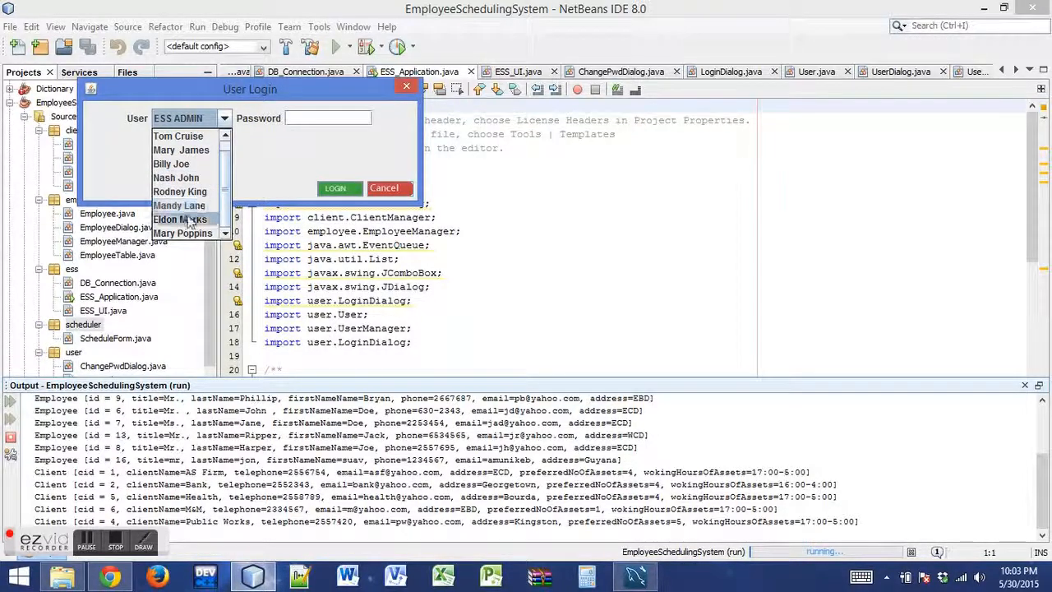
click(185, 234)
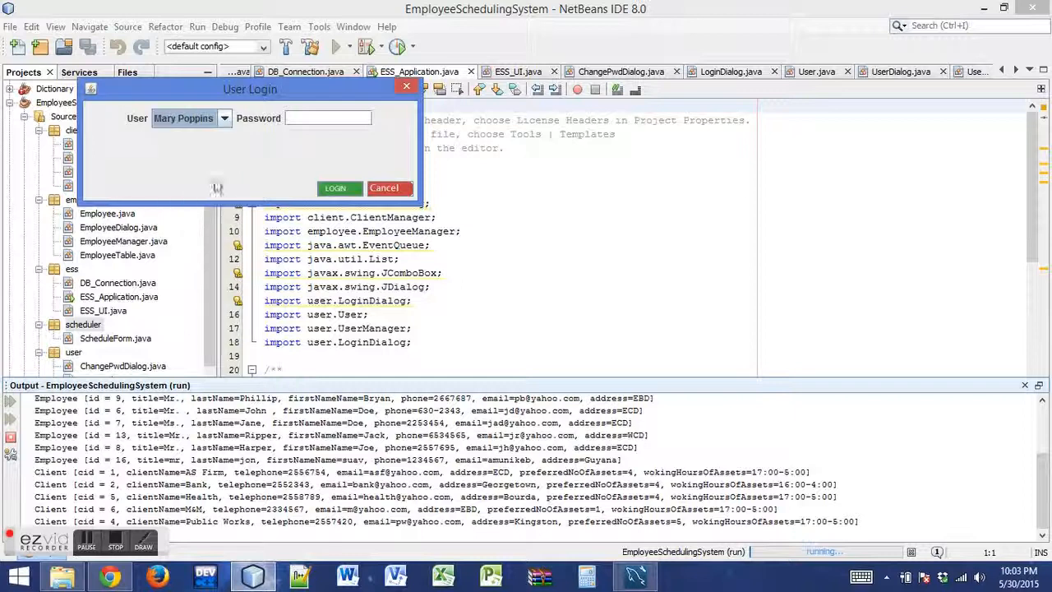
click(322, 118)
text(1234)
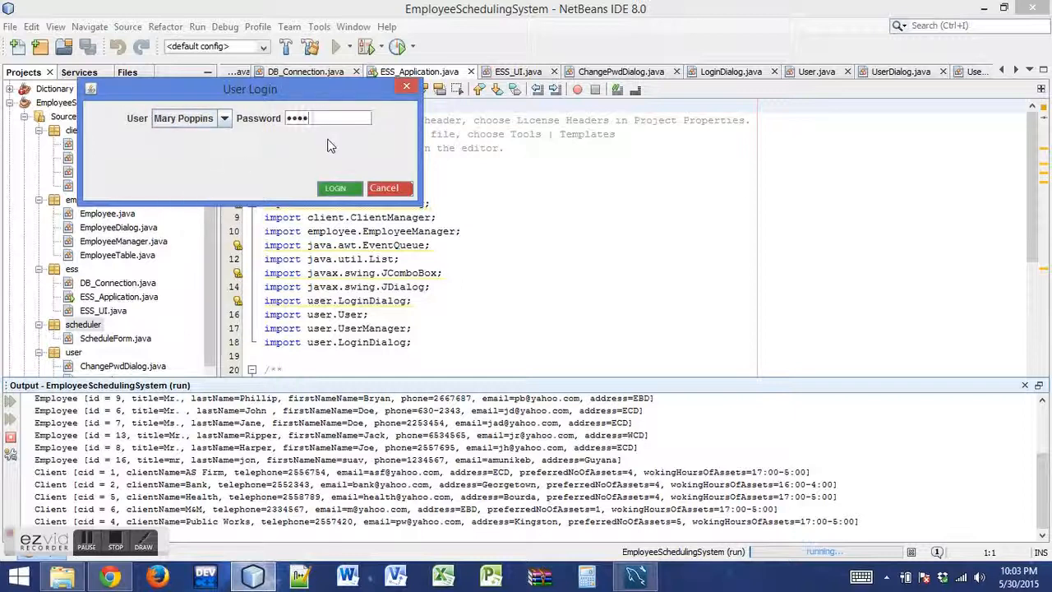
click(344, 190)
click(247, 165)
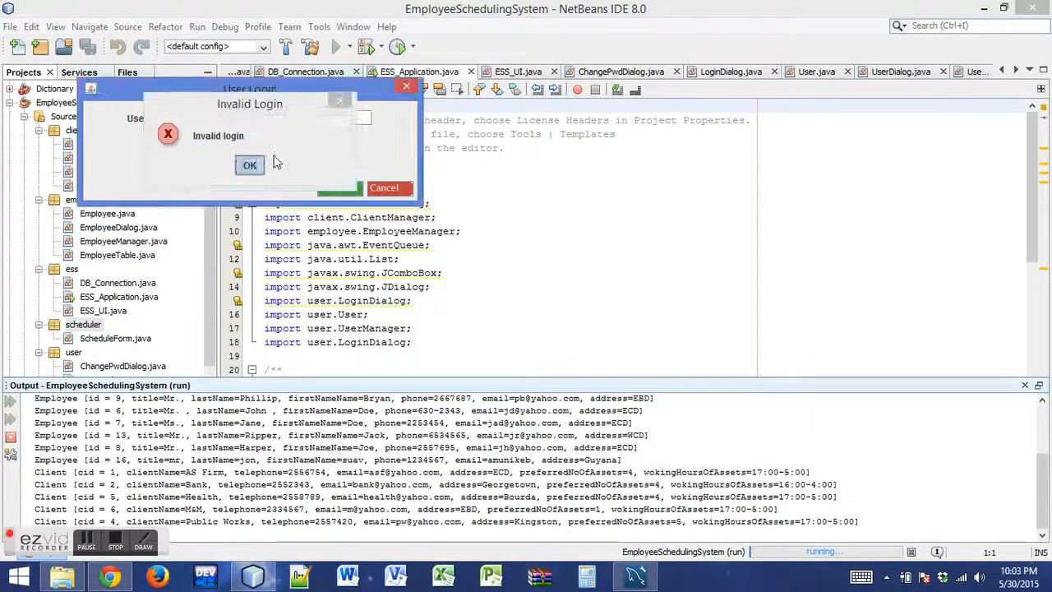
text(••••)
click(336, 189)
click(247, 165)
Log in as the second-to-last user in the list, a clerk, by re-entering the account password
click(224, 119)
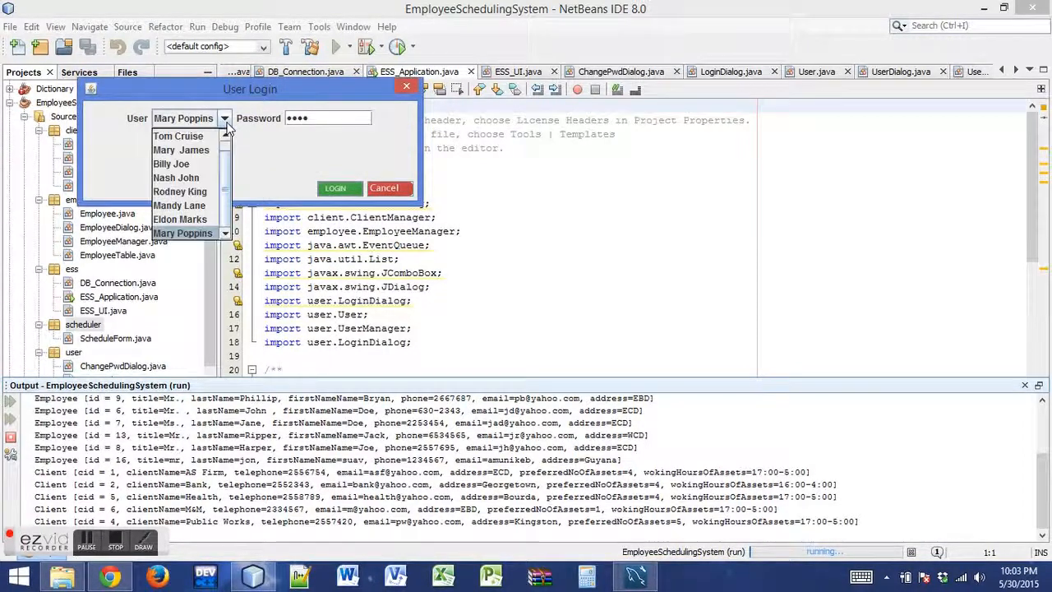
click(204, 217)
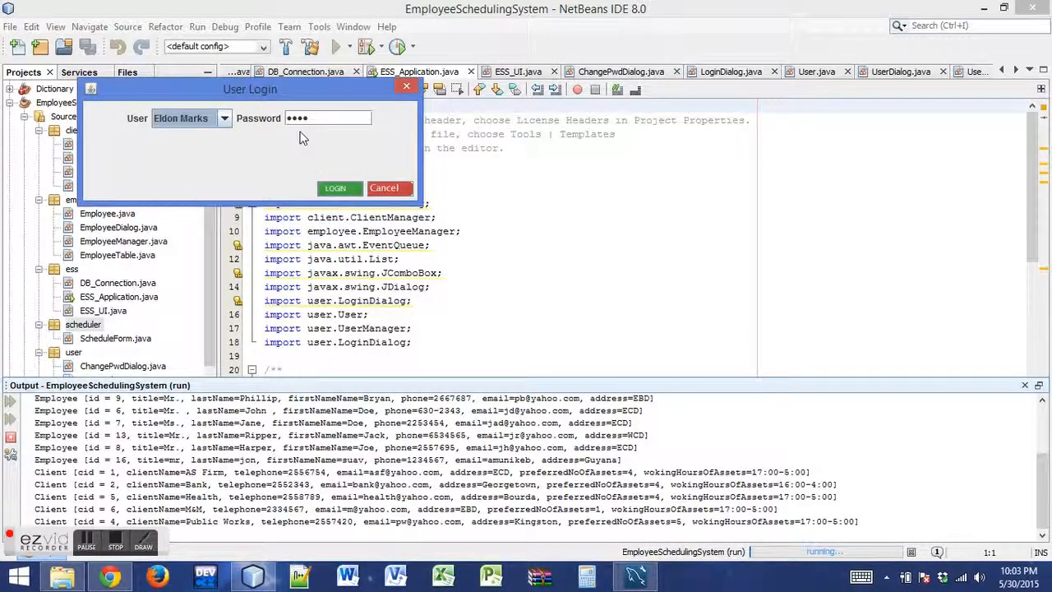
drag(320, 119, 282, 122)
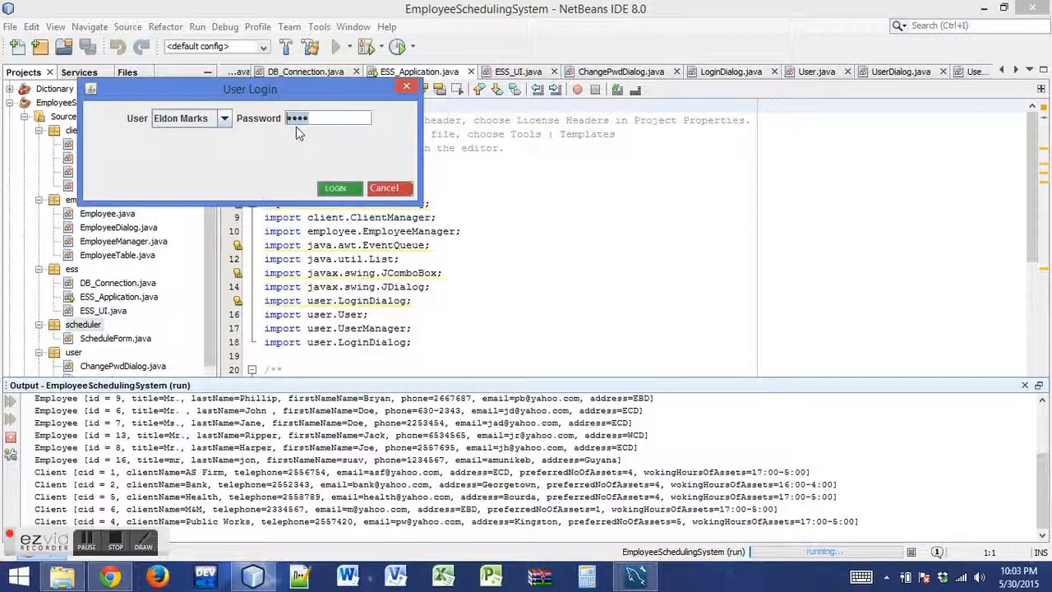
click(332, 191)
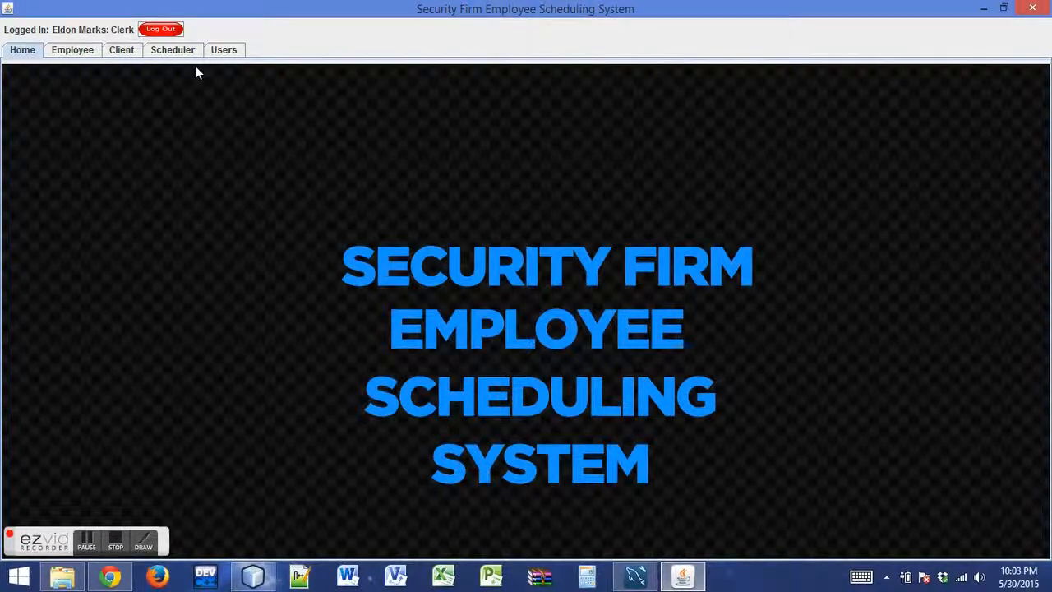
View all employees and all clients with the clerk account, and check the blank Add Client form without saving
click(64, 51)
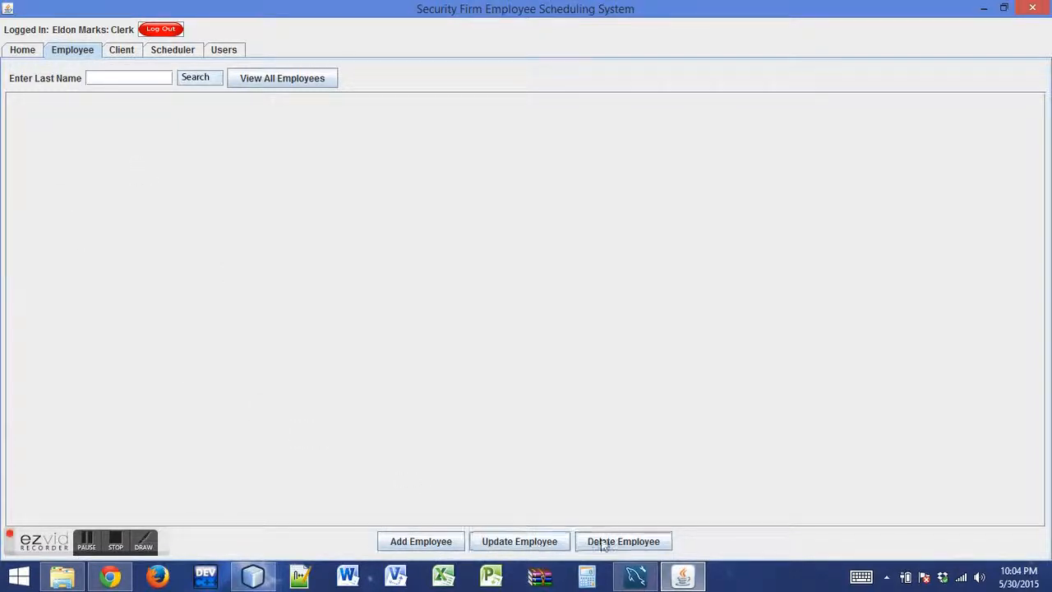
click(260, 85)
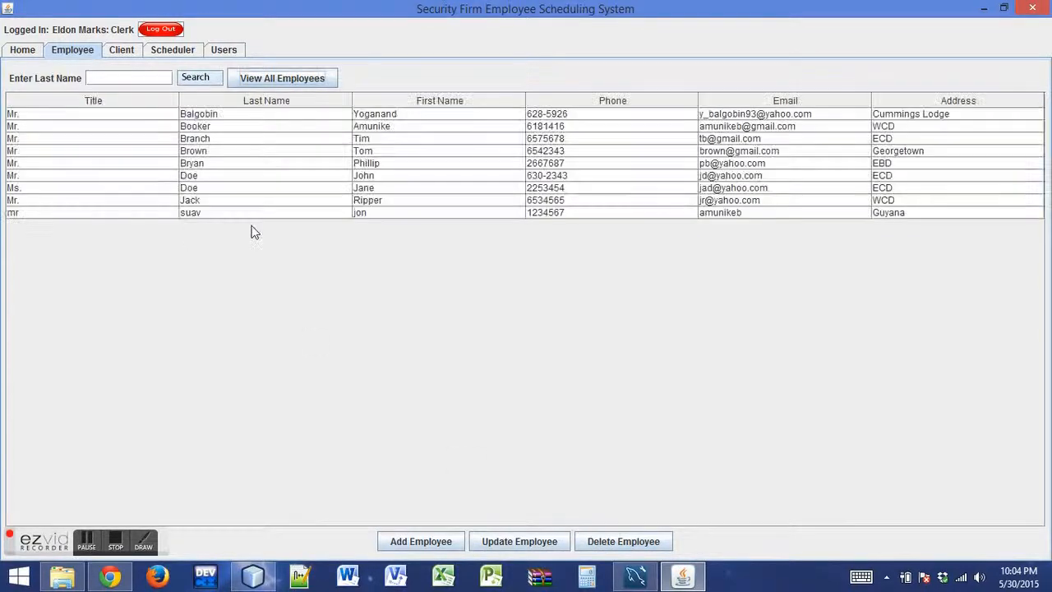
click(132, 53)
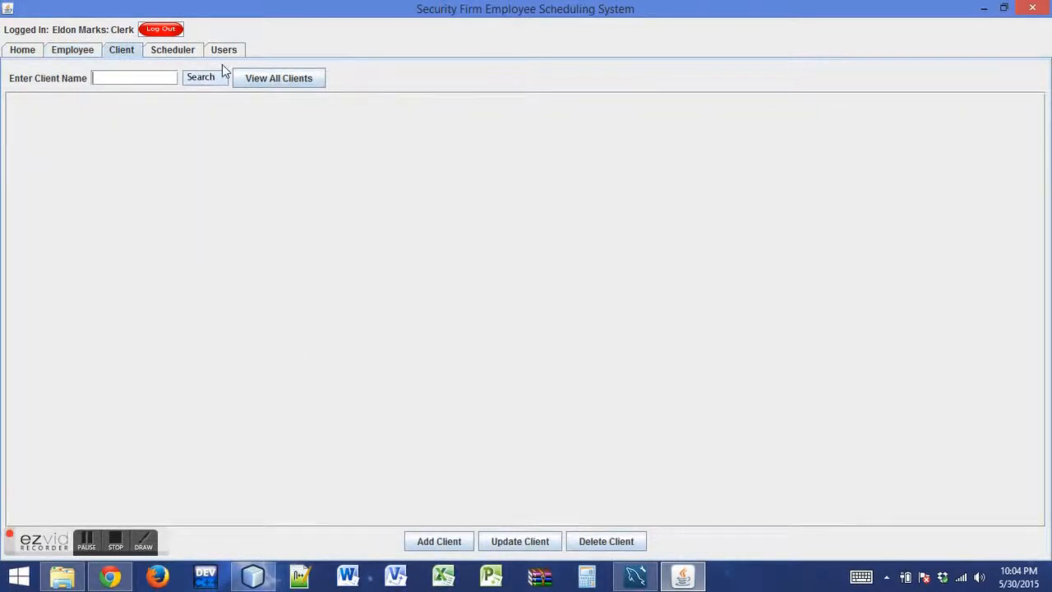
click(246, 78)
click(444, 542)
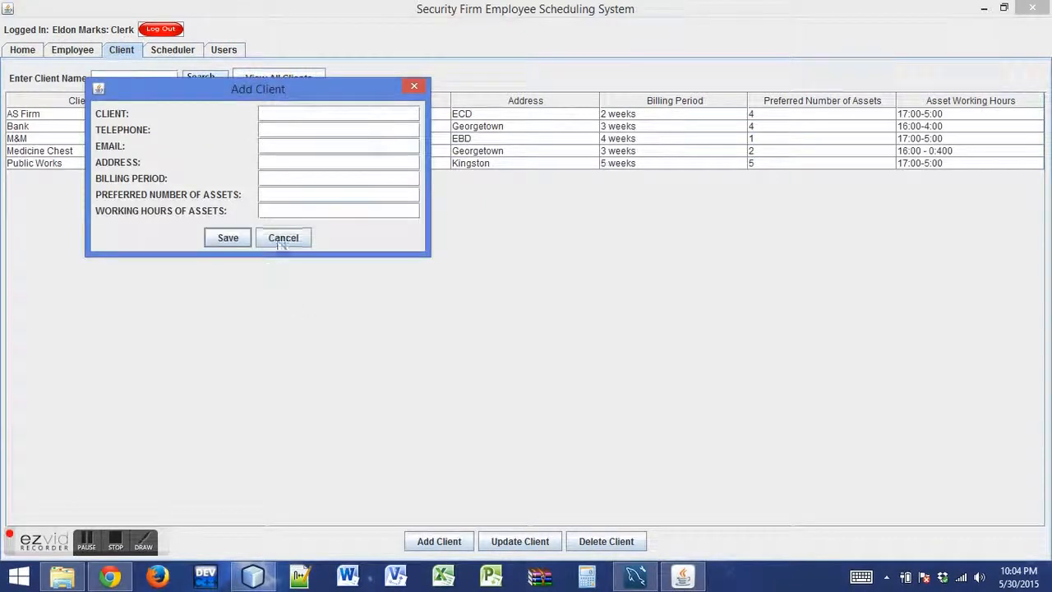
click(282, 239)
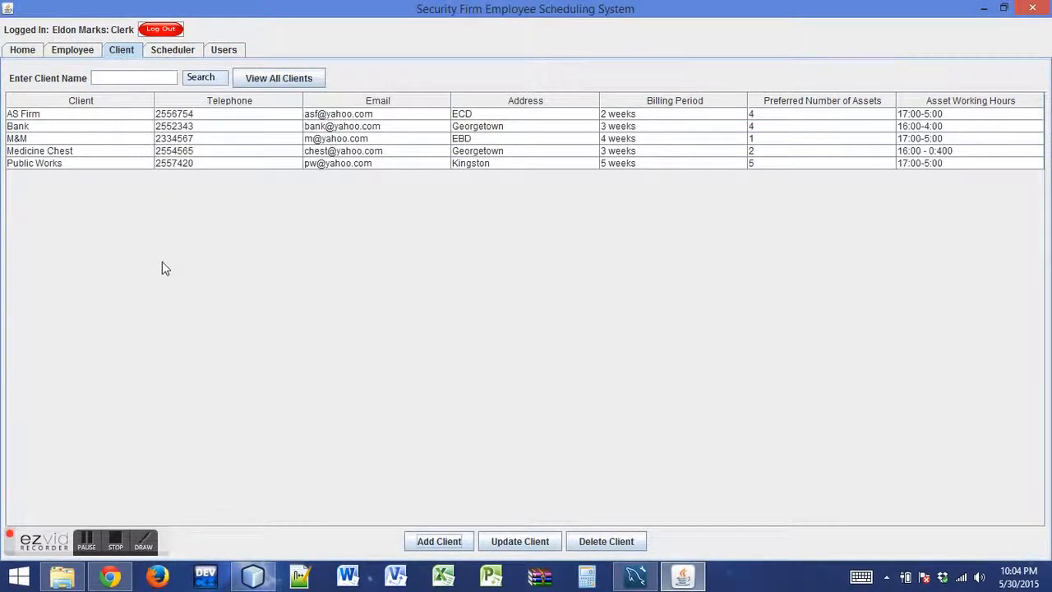
View all users to check which user management options a clerk has, and open the Scheduler section
click(230, 49)
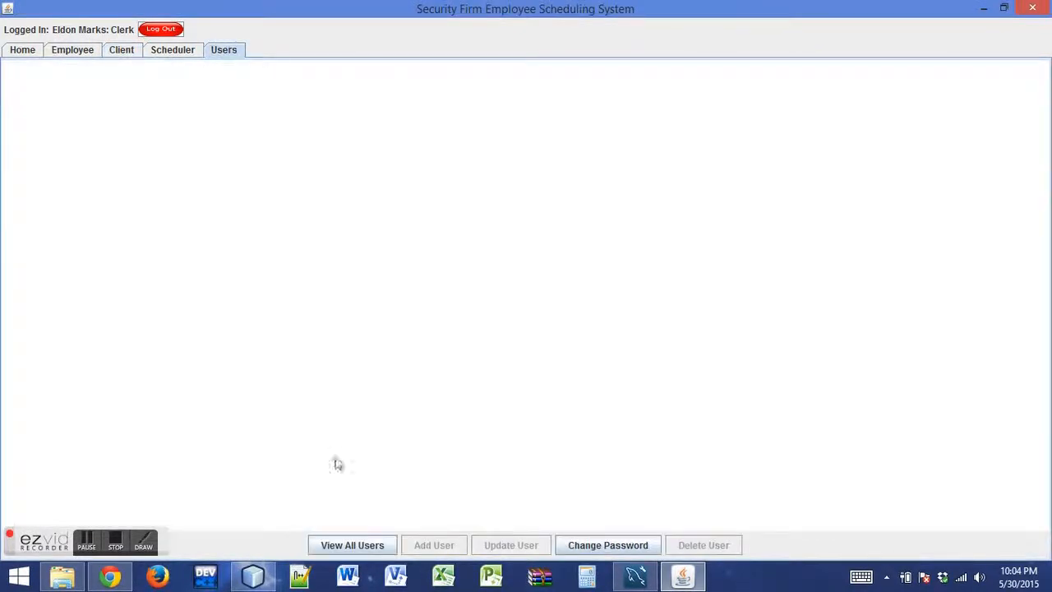
click(365, 544)
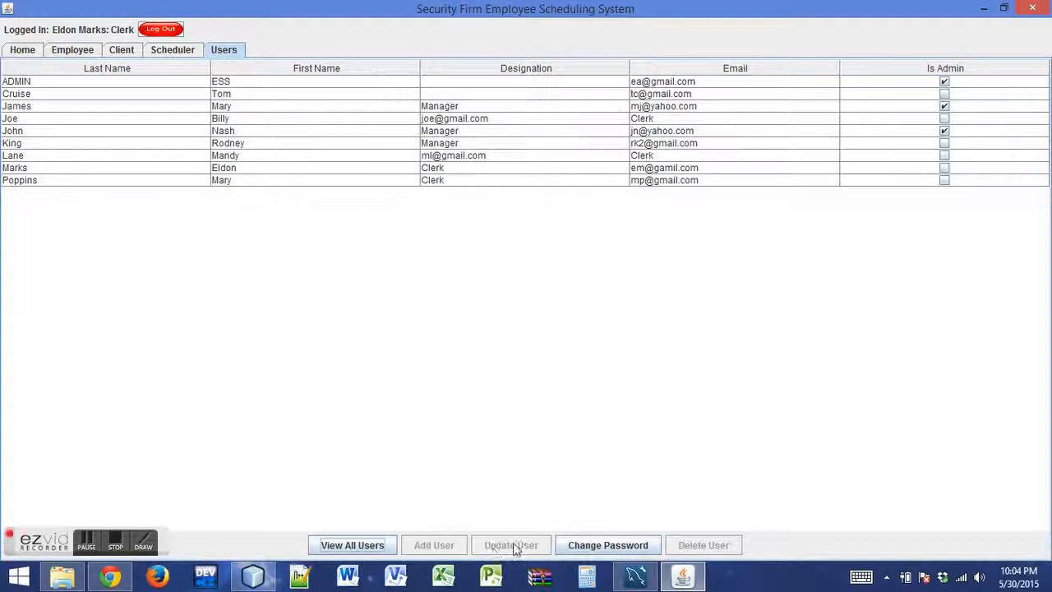
click(168, 51)
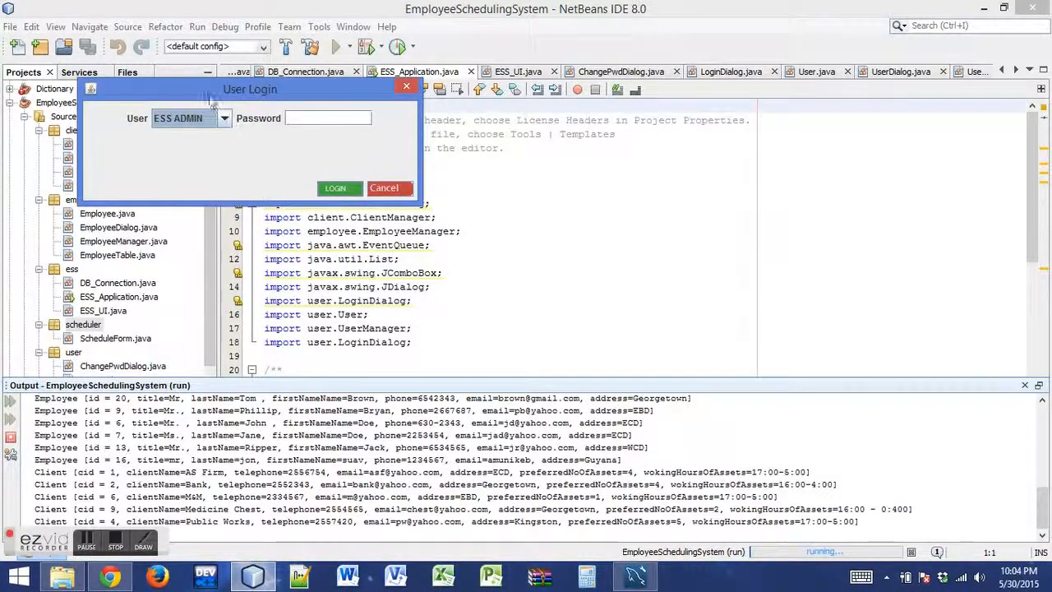
Cancel the user login dialog and look through the main method in ESS_Application.java in NetBeans
drag(213, 87, 356, 80)
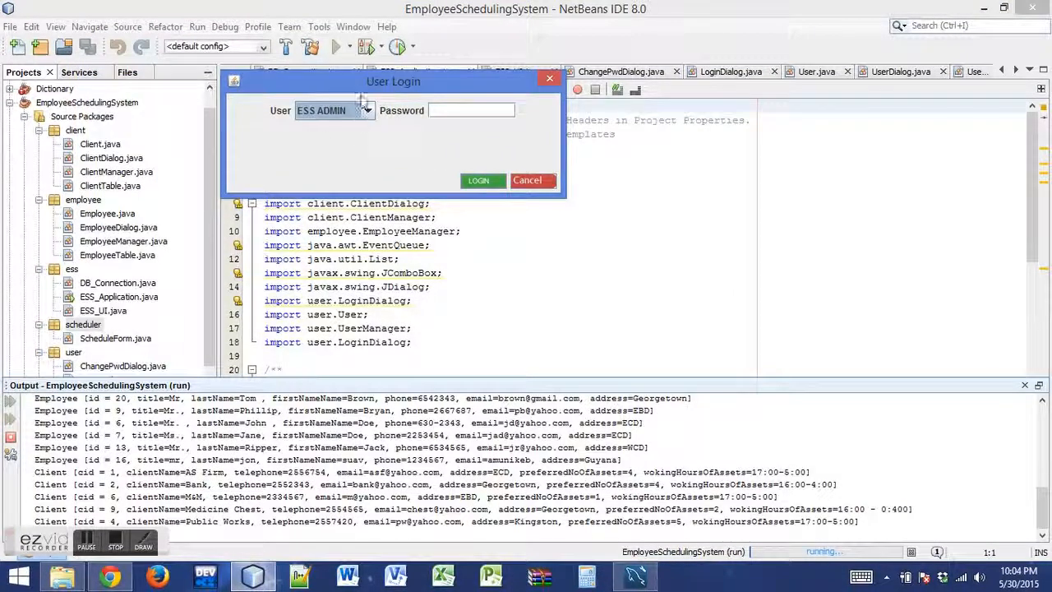
click(527, 182)
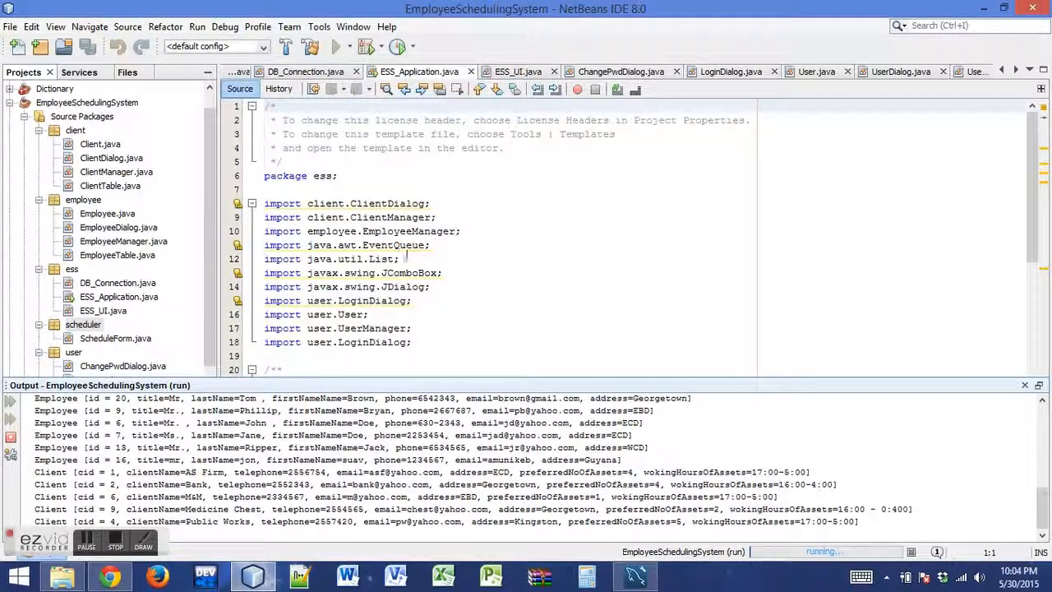
click(546, 245)
scroll(430, 253, down, 4)
scroll(431, 252, up, 3)
scroll(431, 252, down, 9)
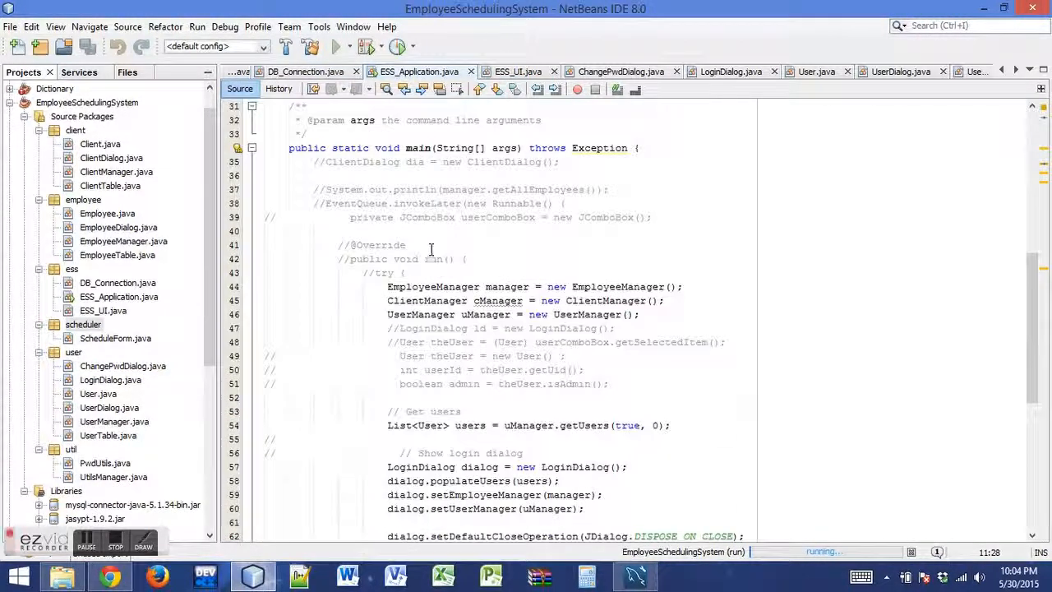